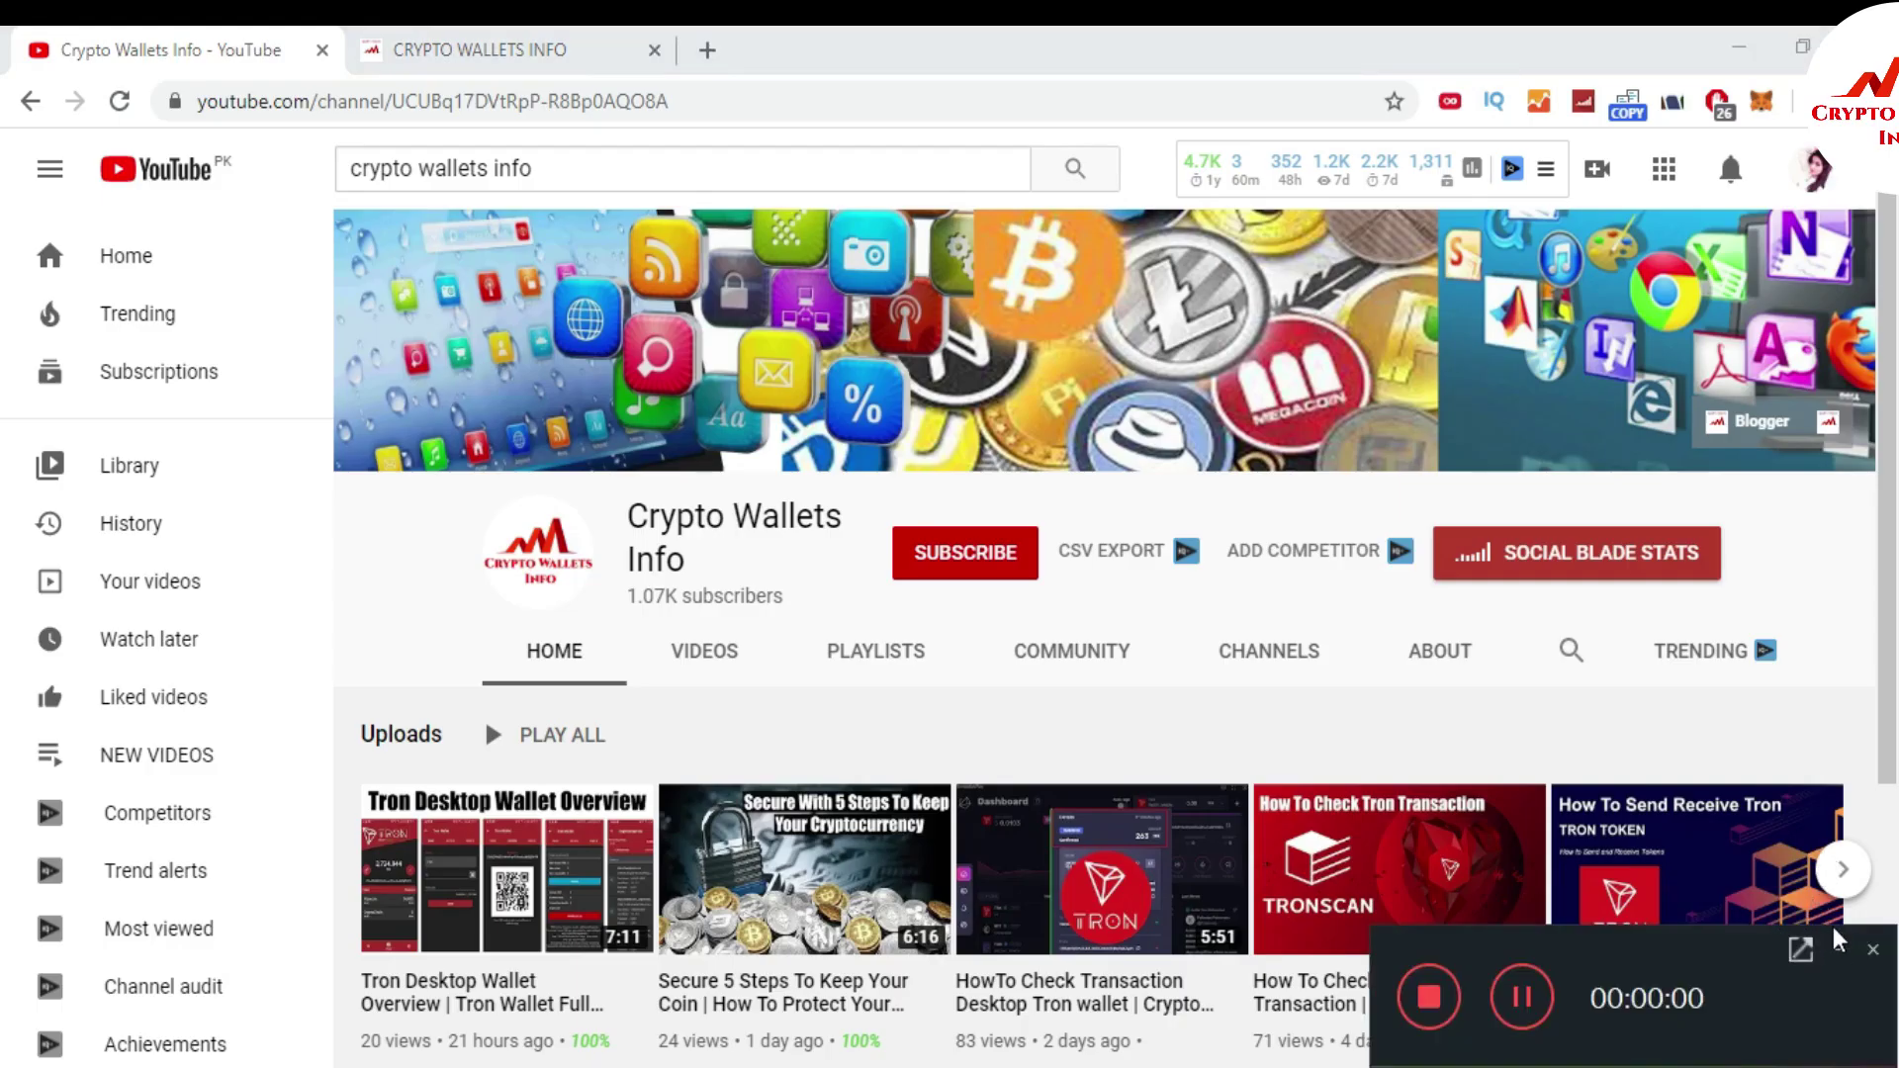
- Switch from the YouTube channel to the Crypto Wallets Info (cryptowalletsinfo.com) tab
click(1837, 950)
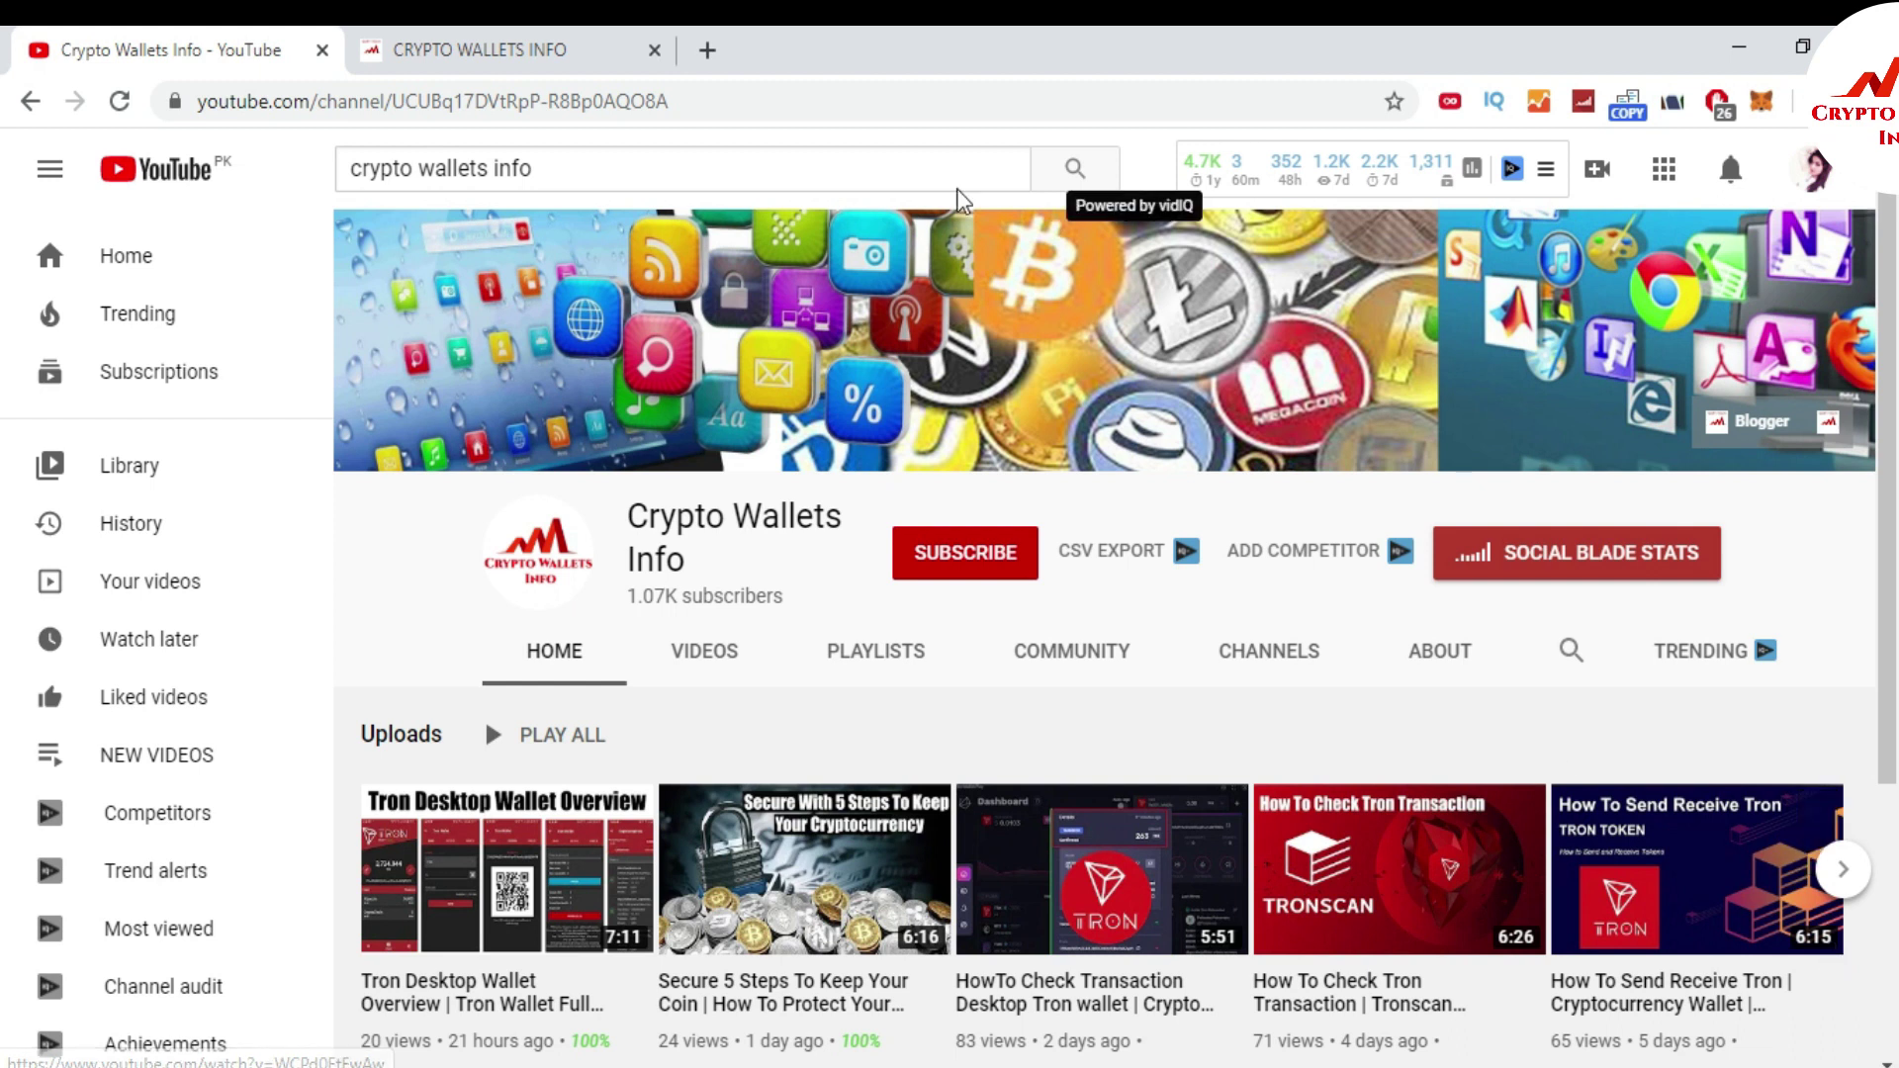
click(424, 55)
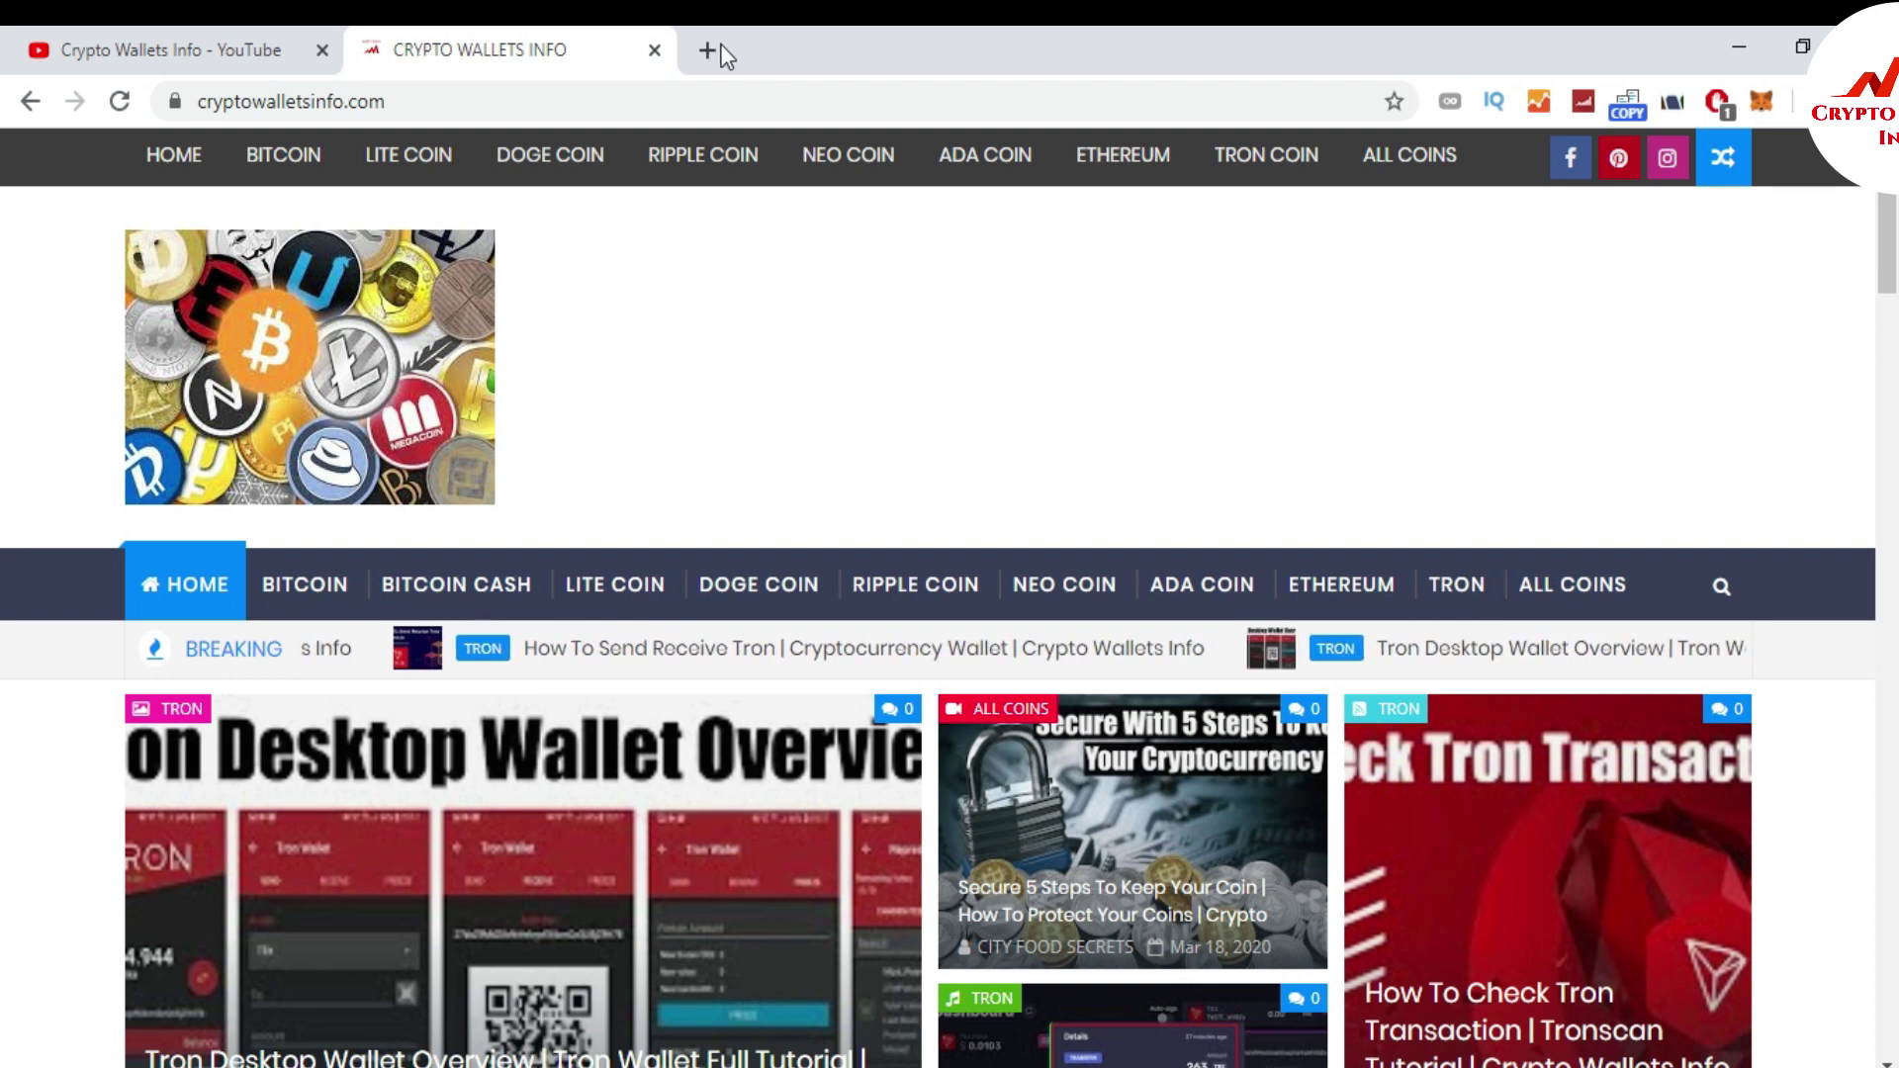
- In a new tab, search Google for 'capcoin market'
click(708, 50)
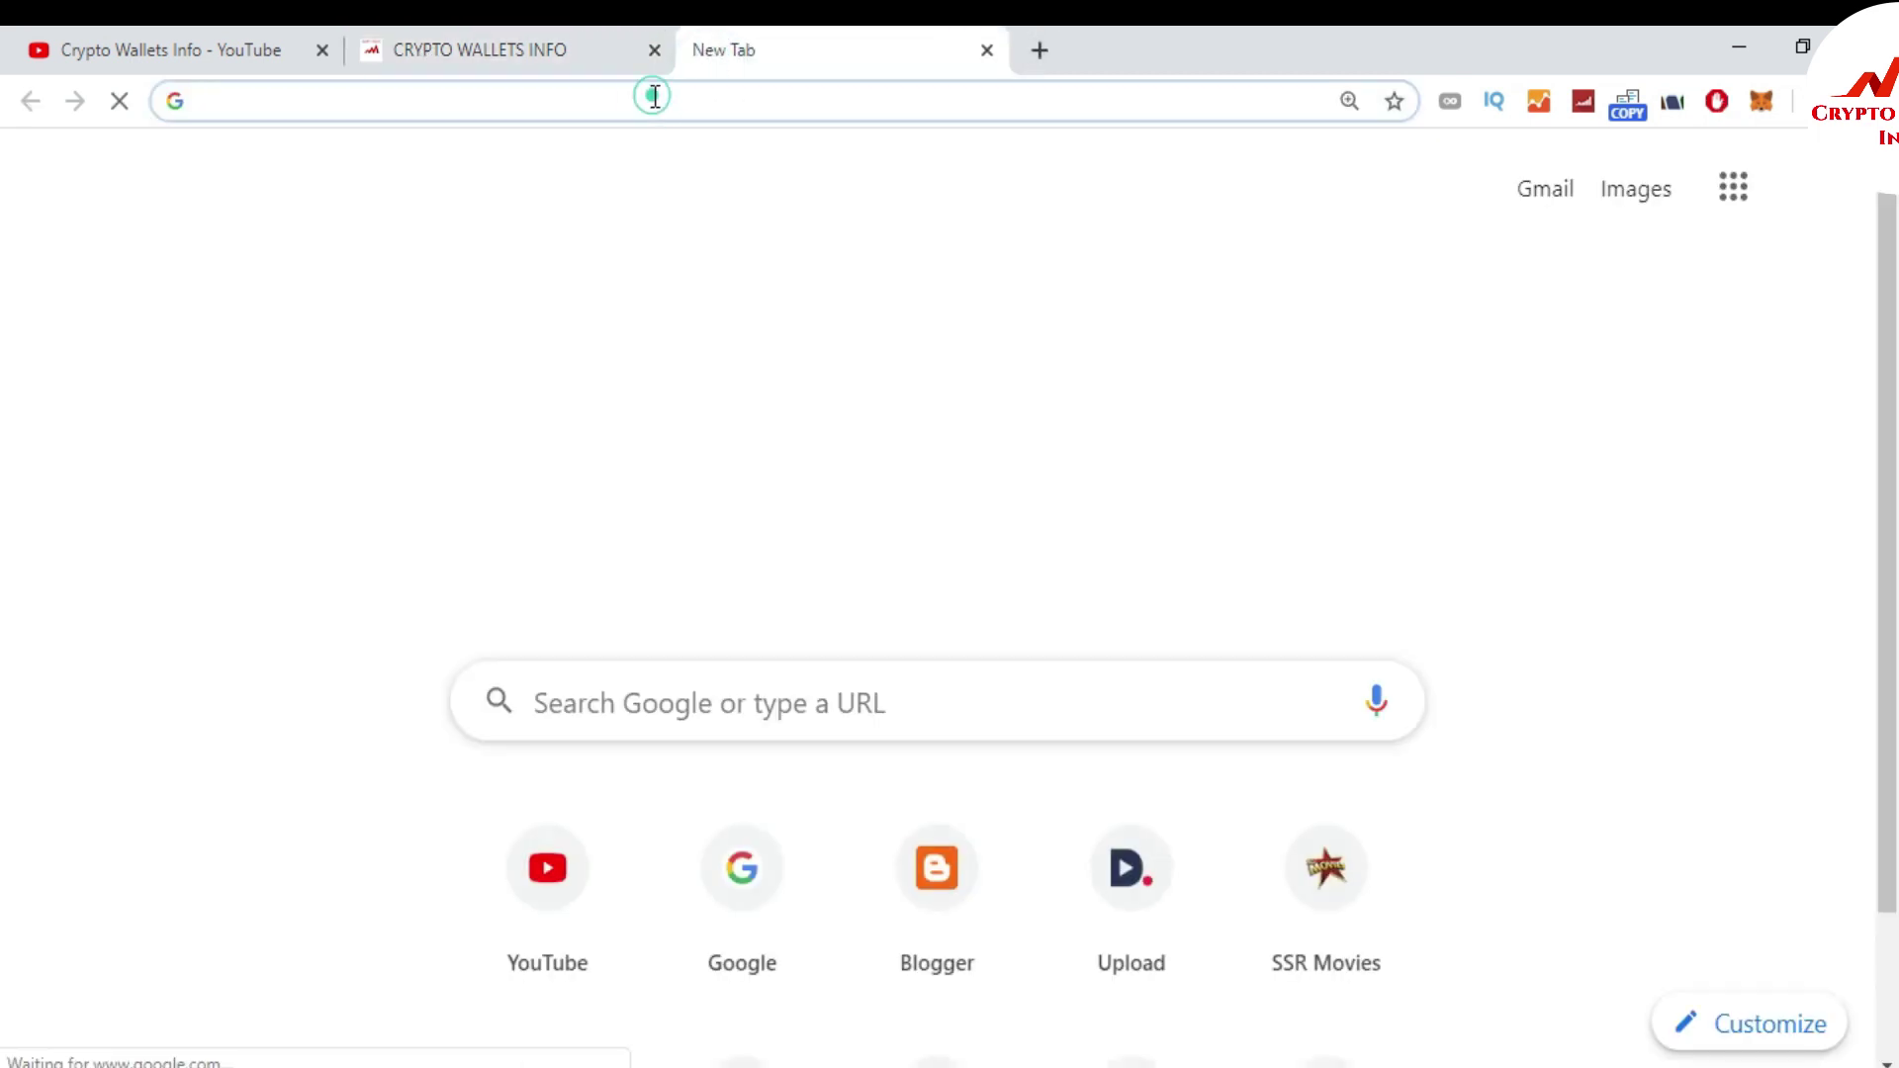
text(ca)
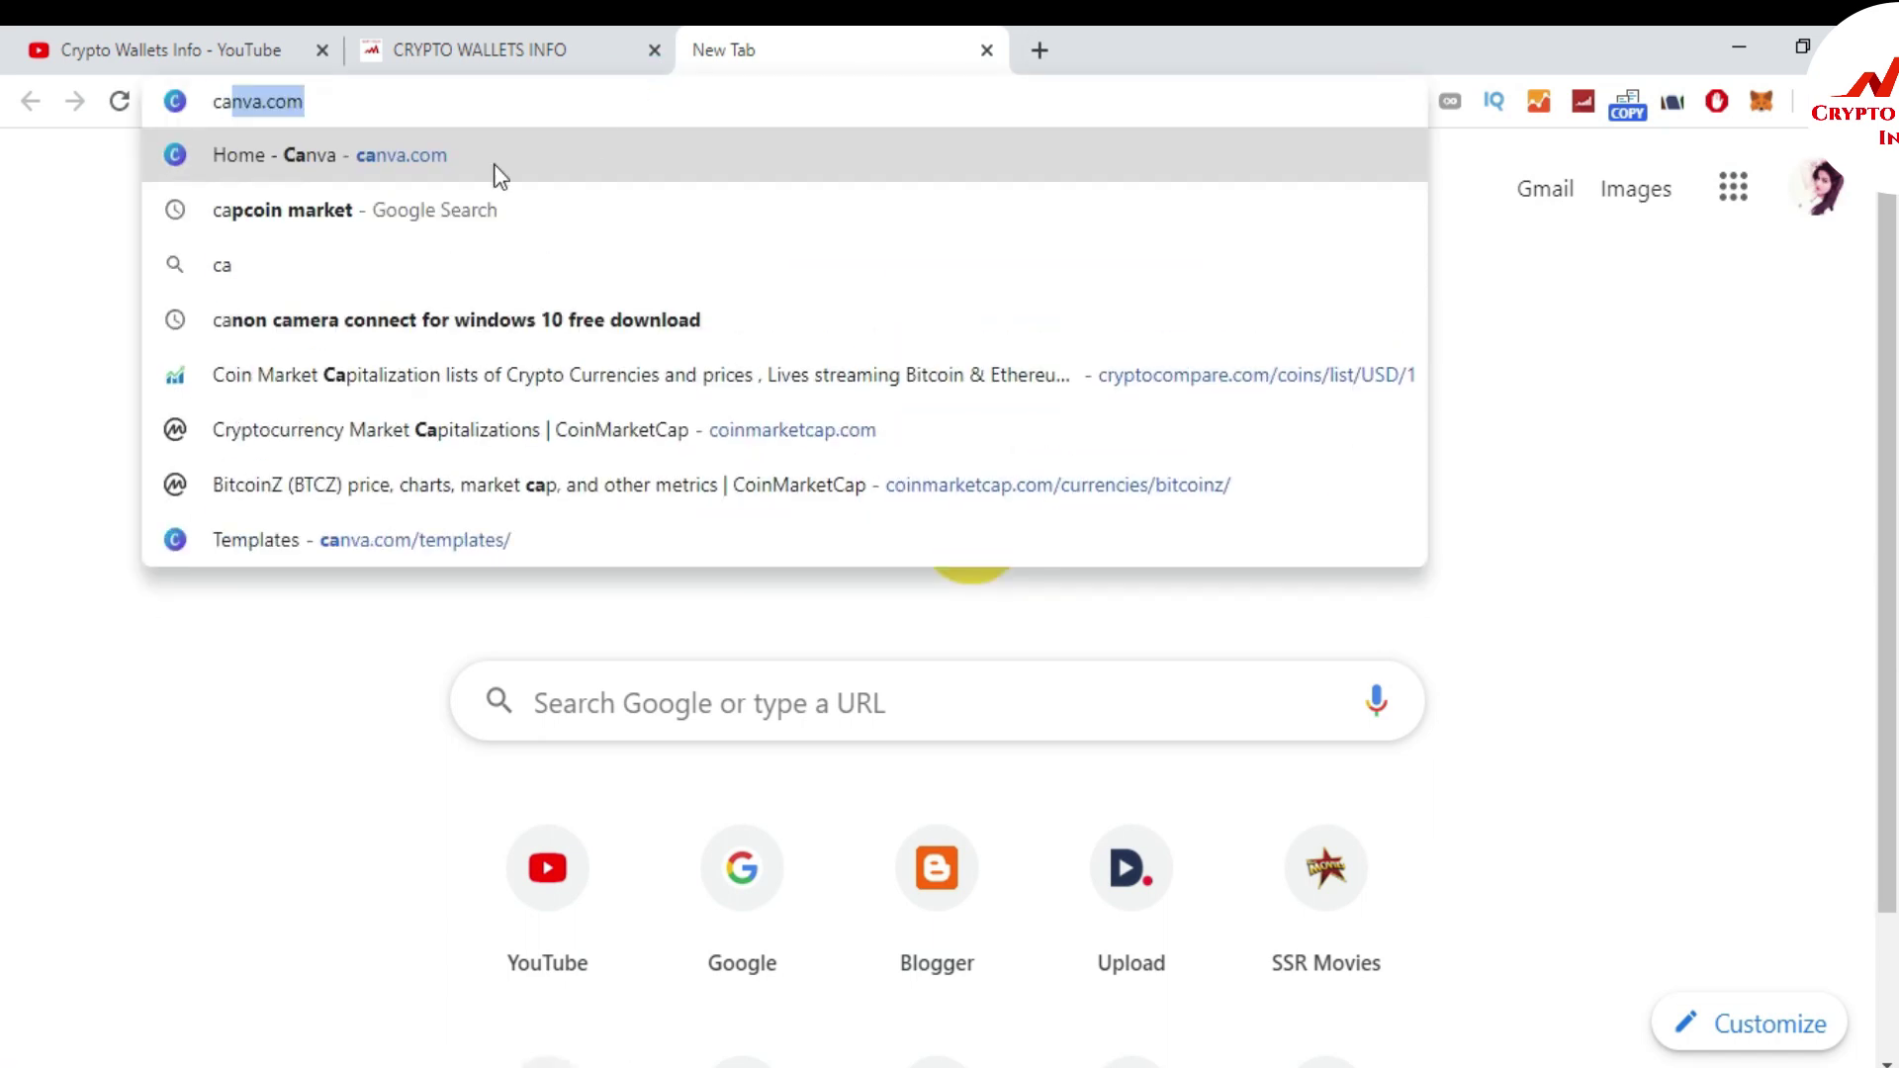
click(394, 212)
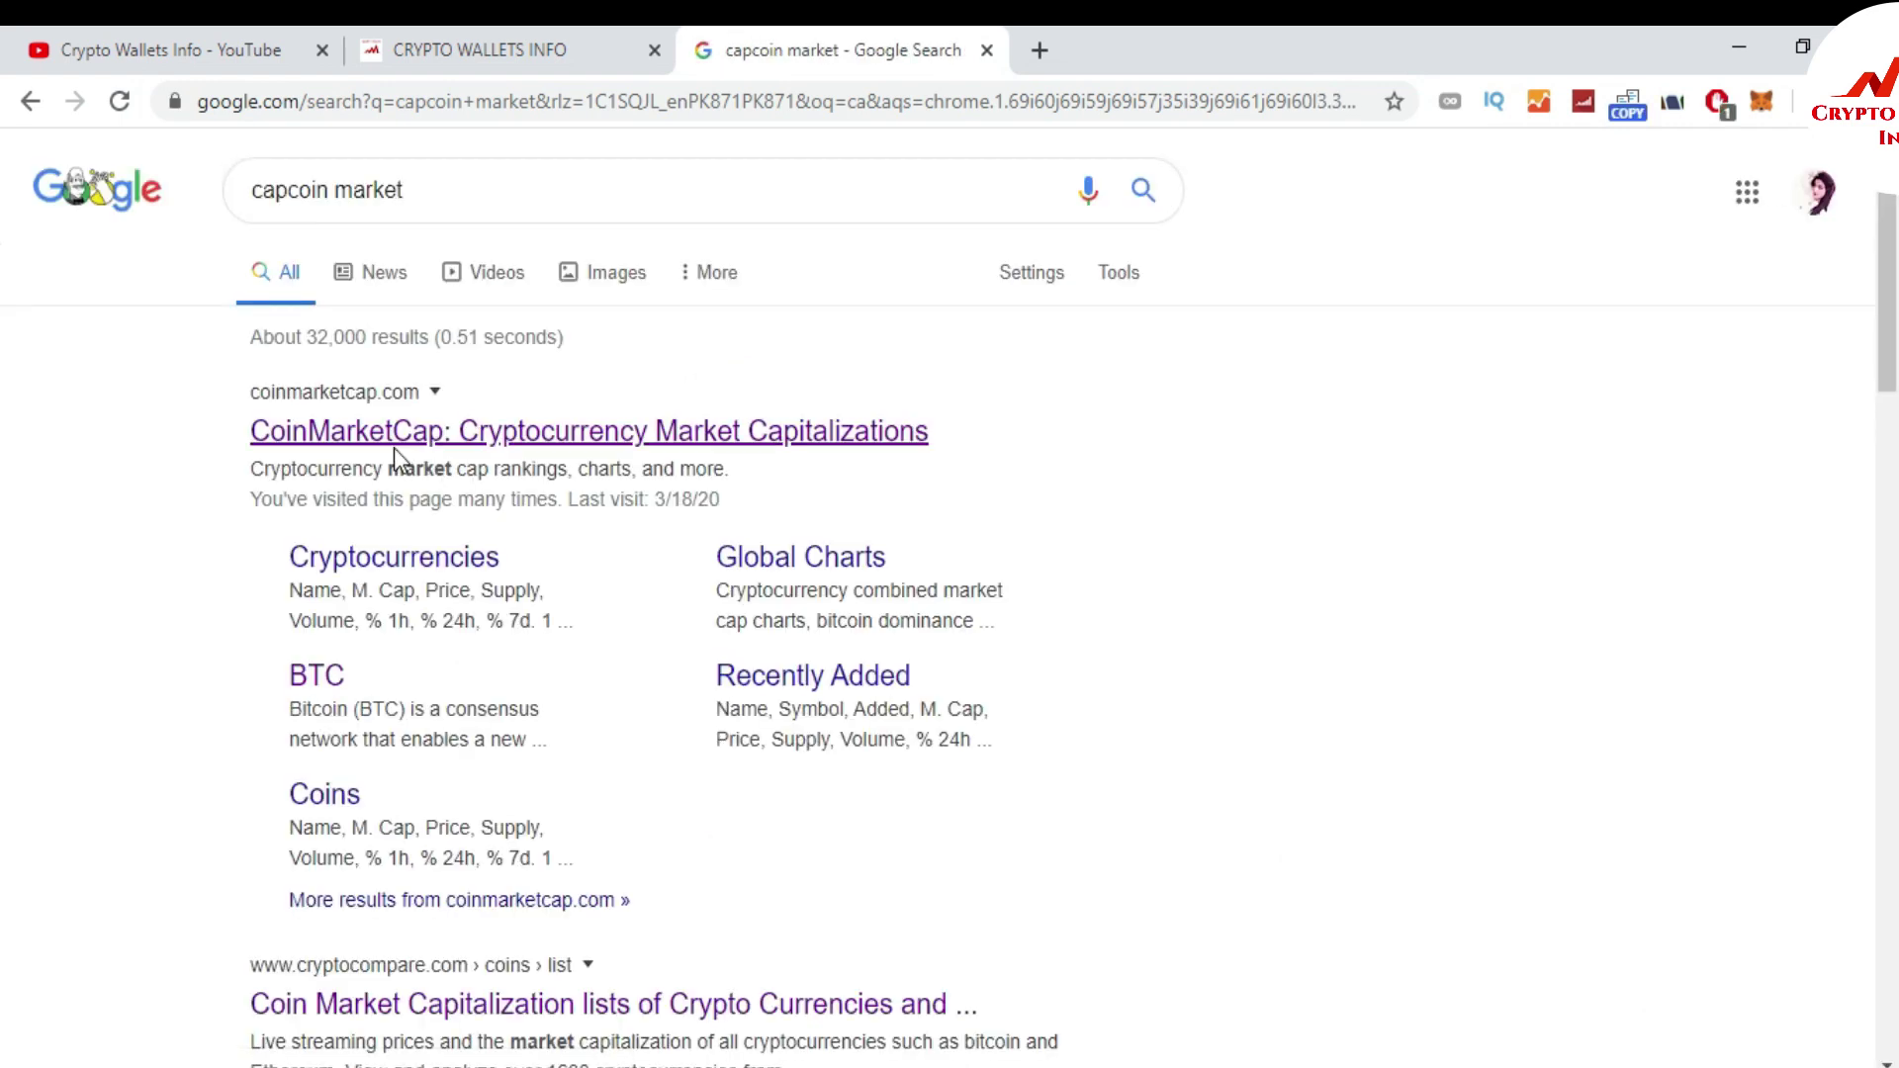
- Open CoinMarketCap and scroll its Top 100 table down to TRON at rank 15
click(525, 431)
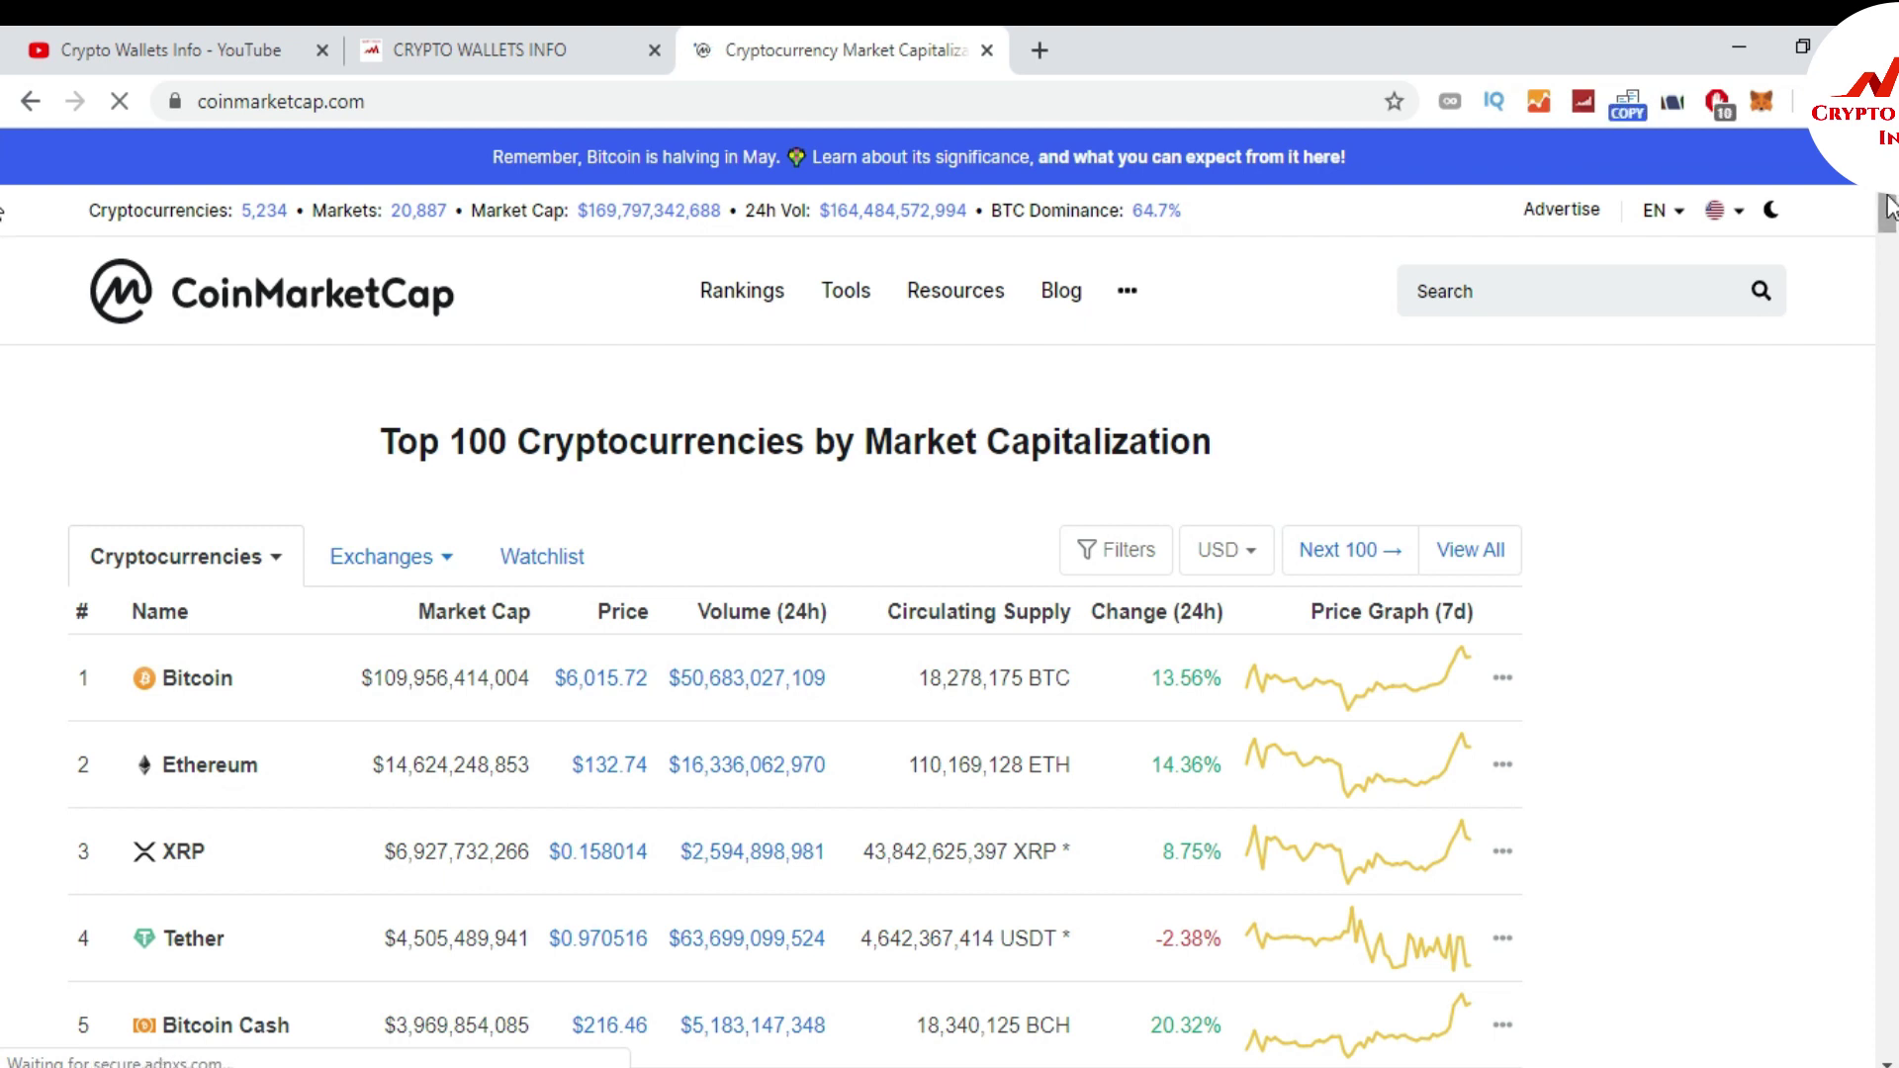
scroll(1889, 213, down, 3)
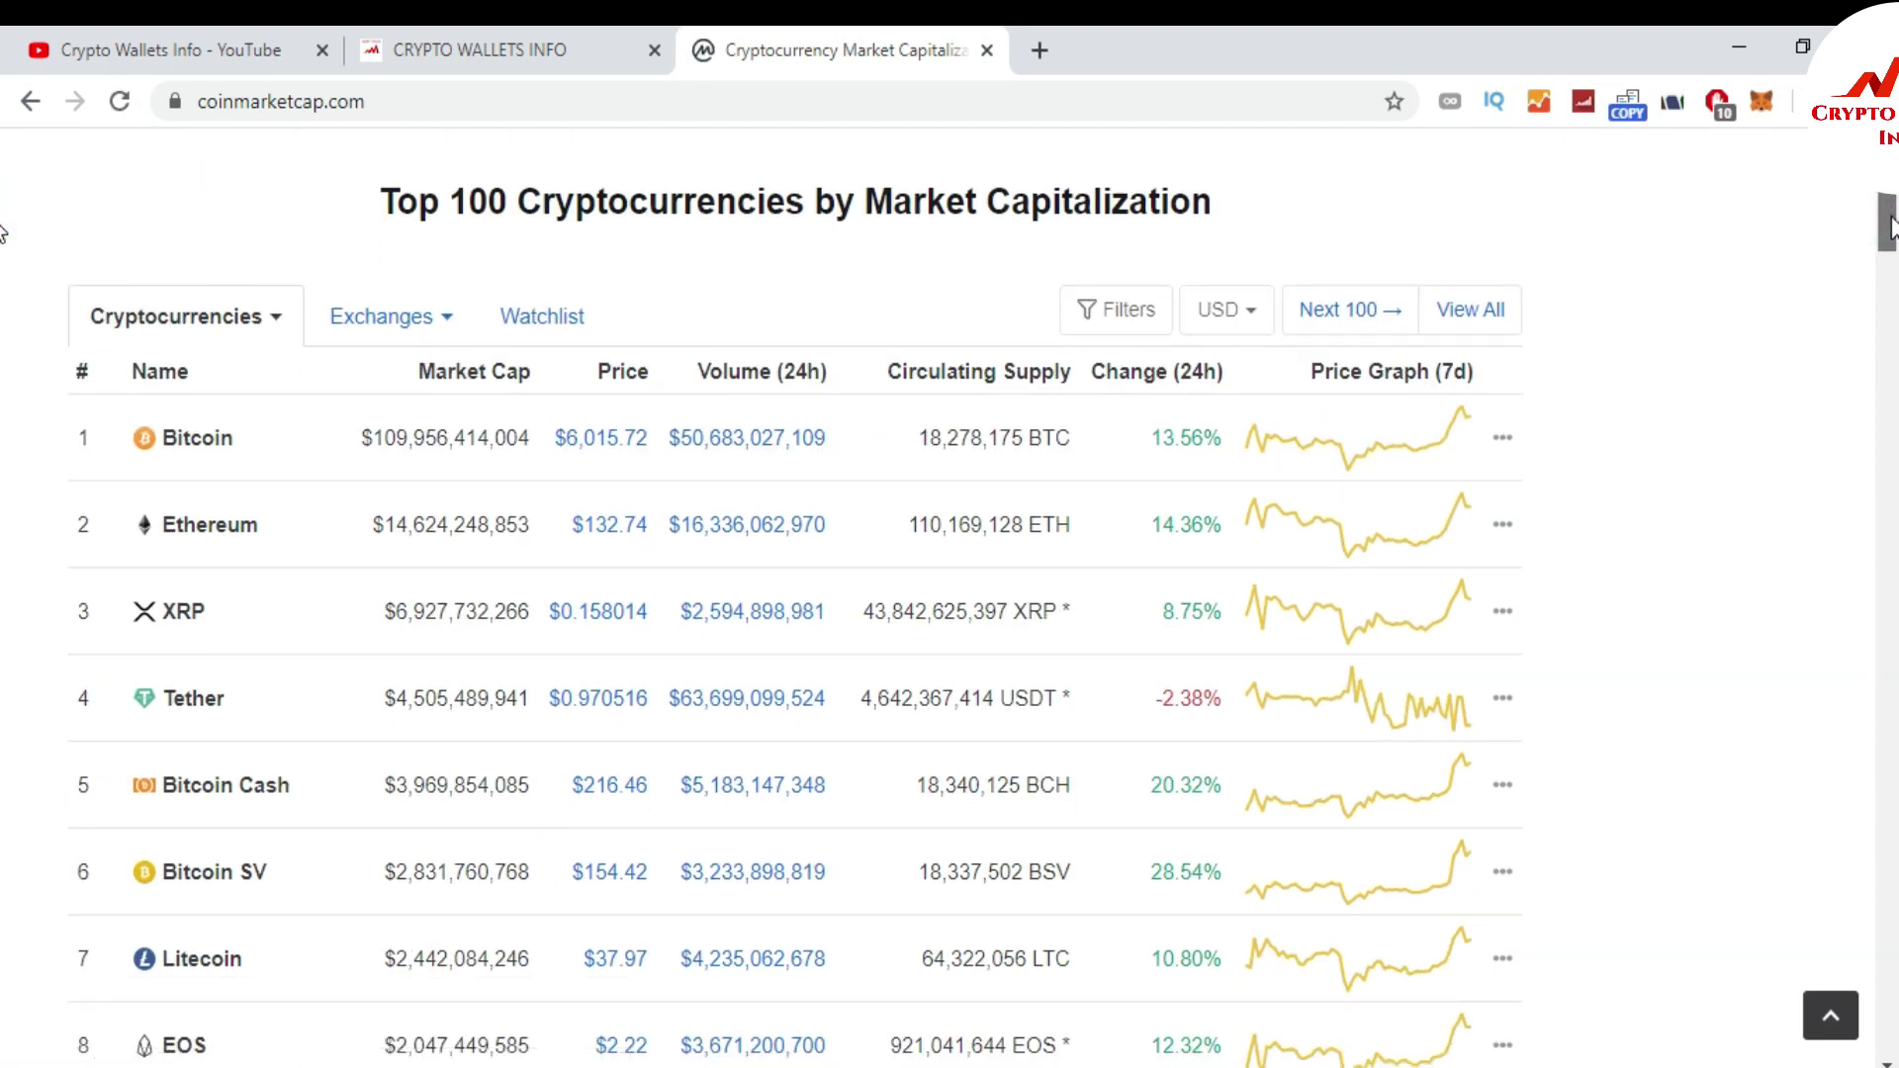
scroll(1889, 226, down, 5)
scroll(1889, 277, down, 4)
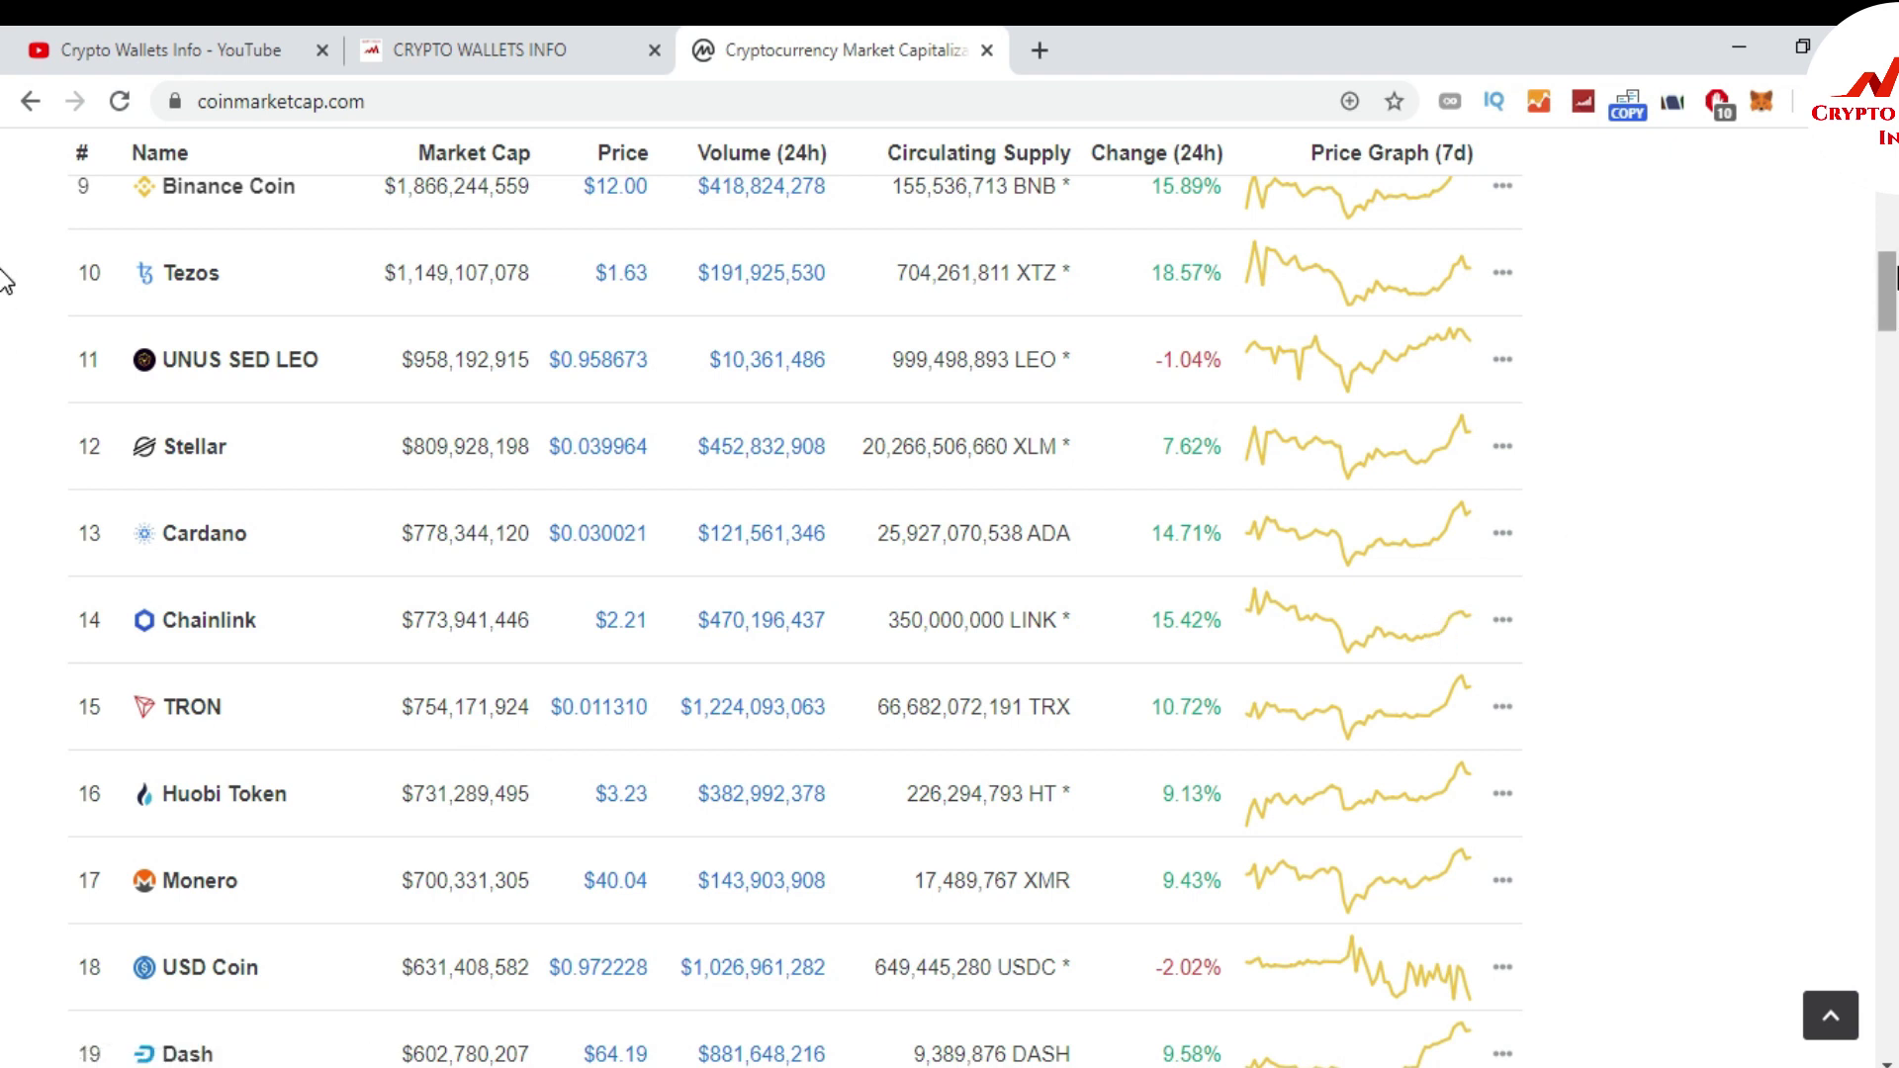
scroll(6, 279, up, 6)
scroll(6, 230, up, 5)
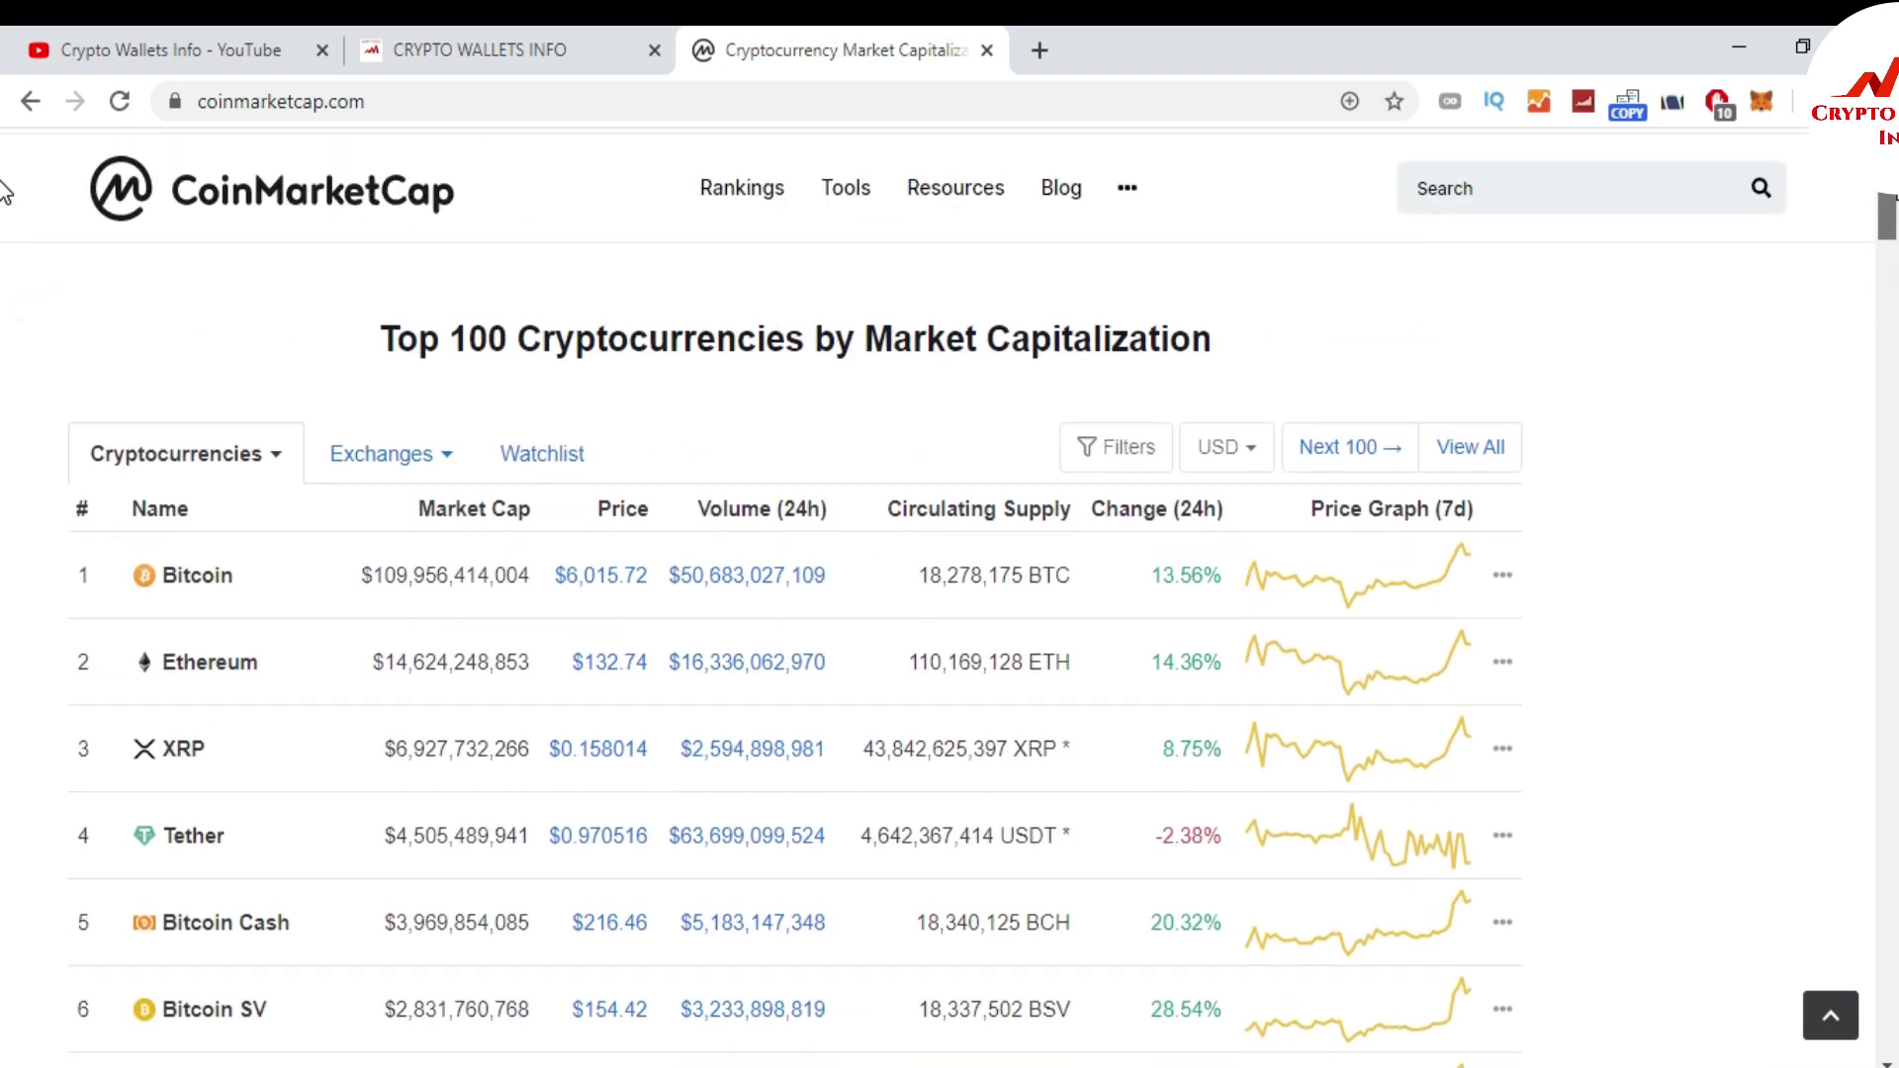
scroll(6, 230, down, 3)
scroll(5, 231, down, 10)
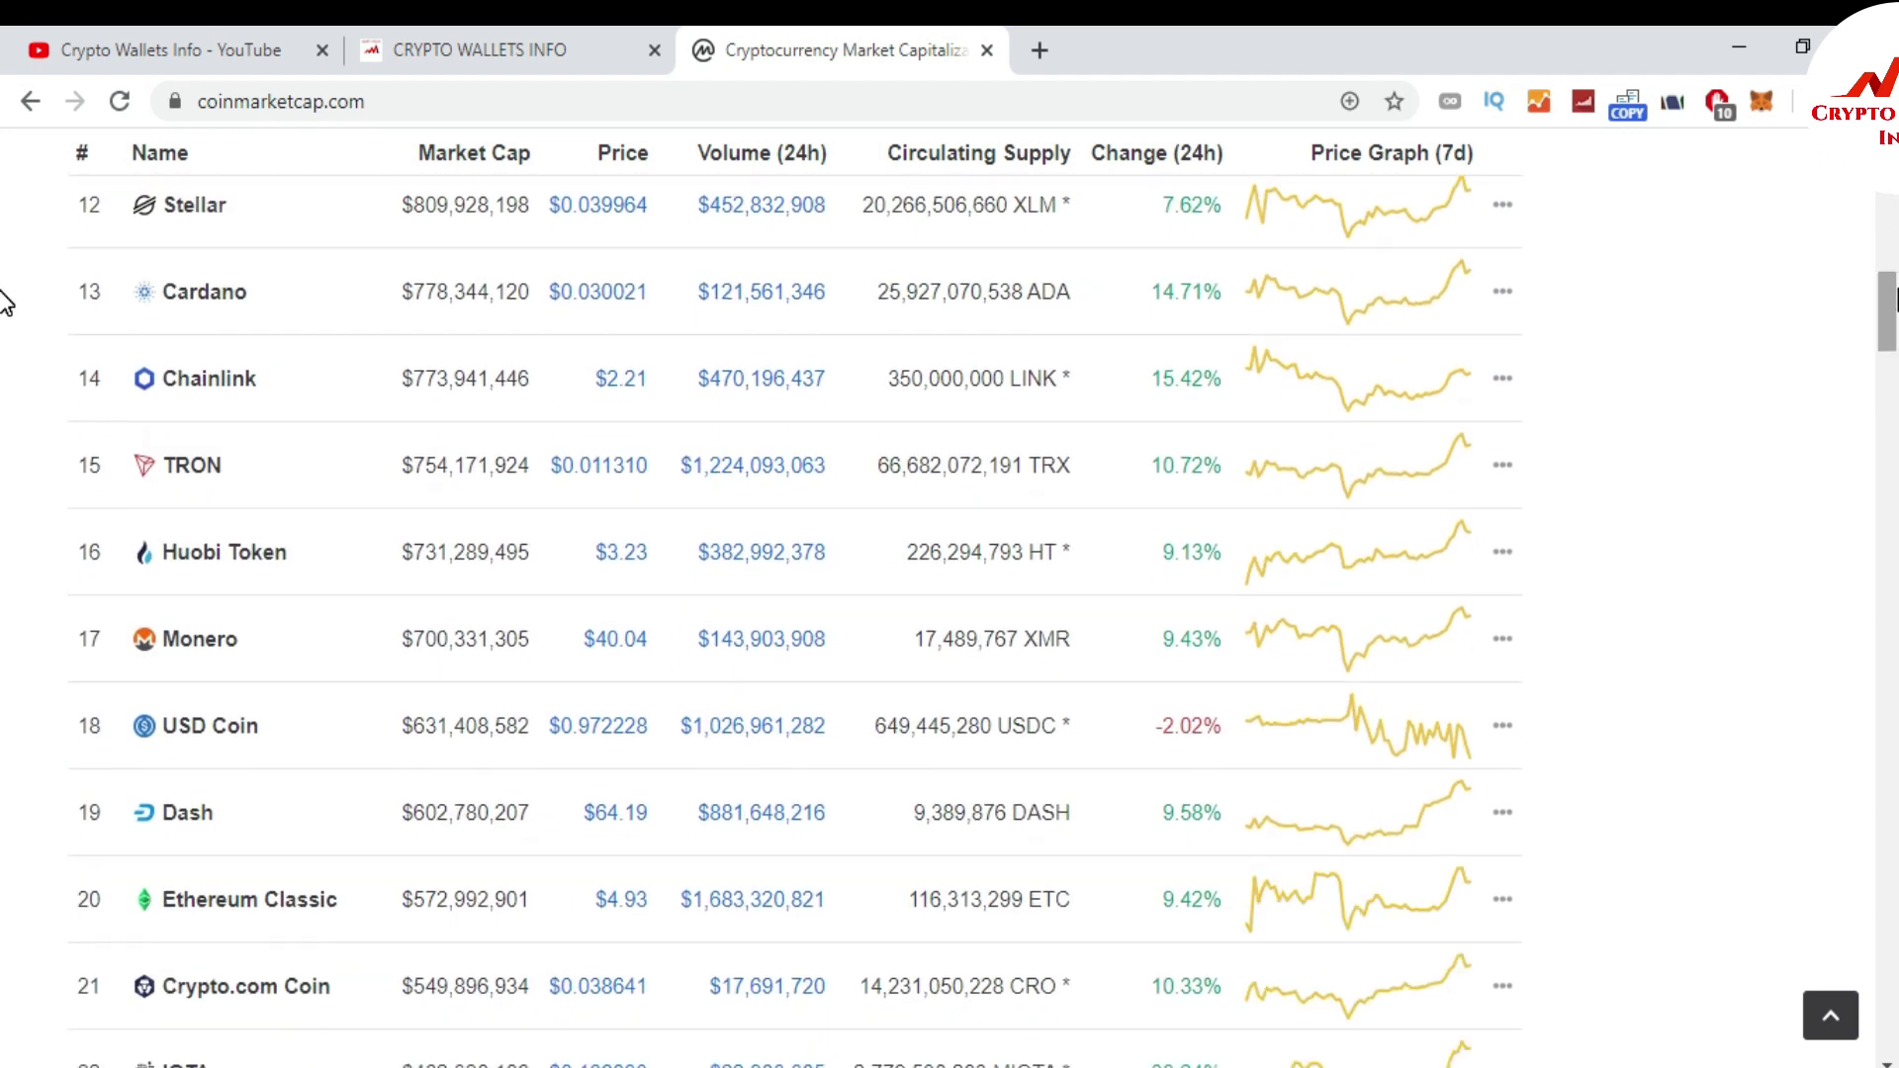
- Review TRON's CoinMarketCap charts and statistics, then visit its official site tron.network
click(192, 470)
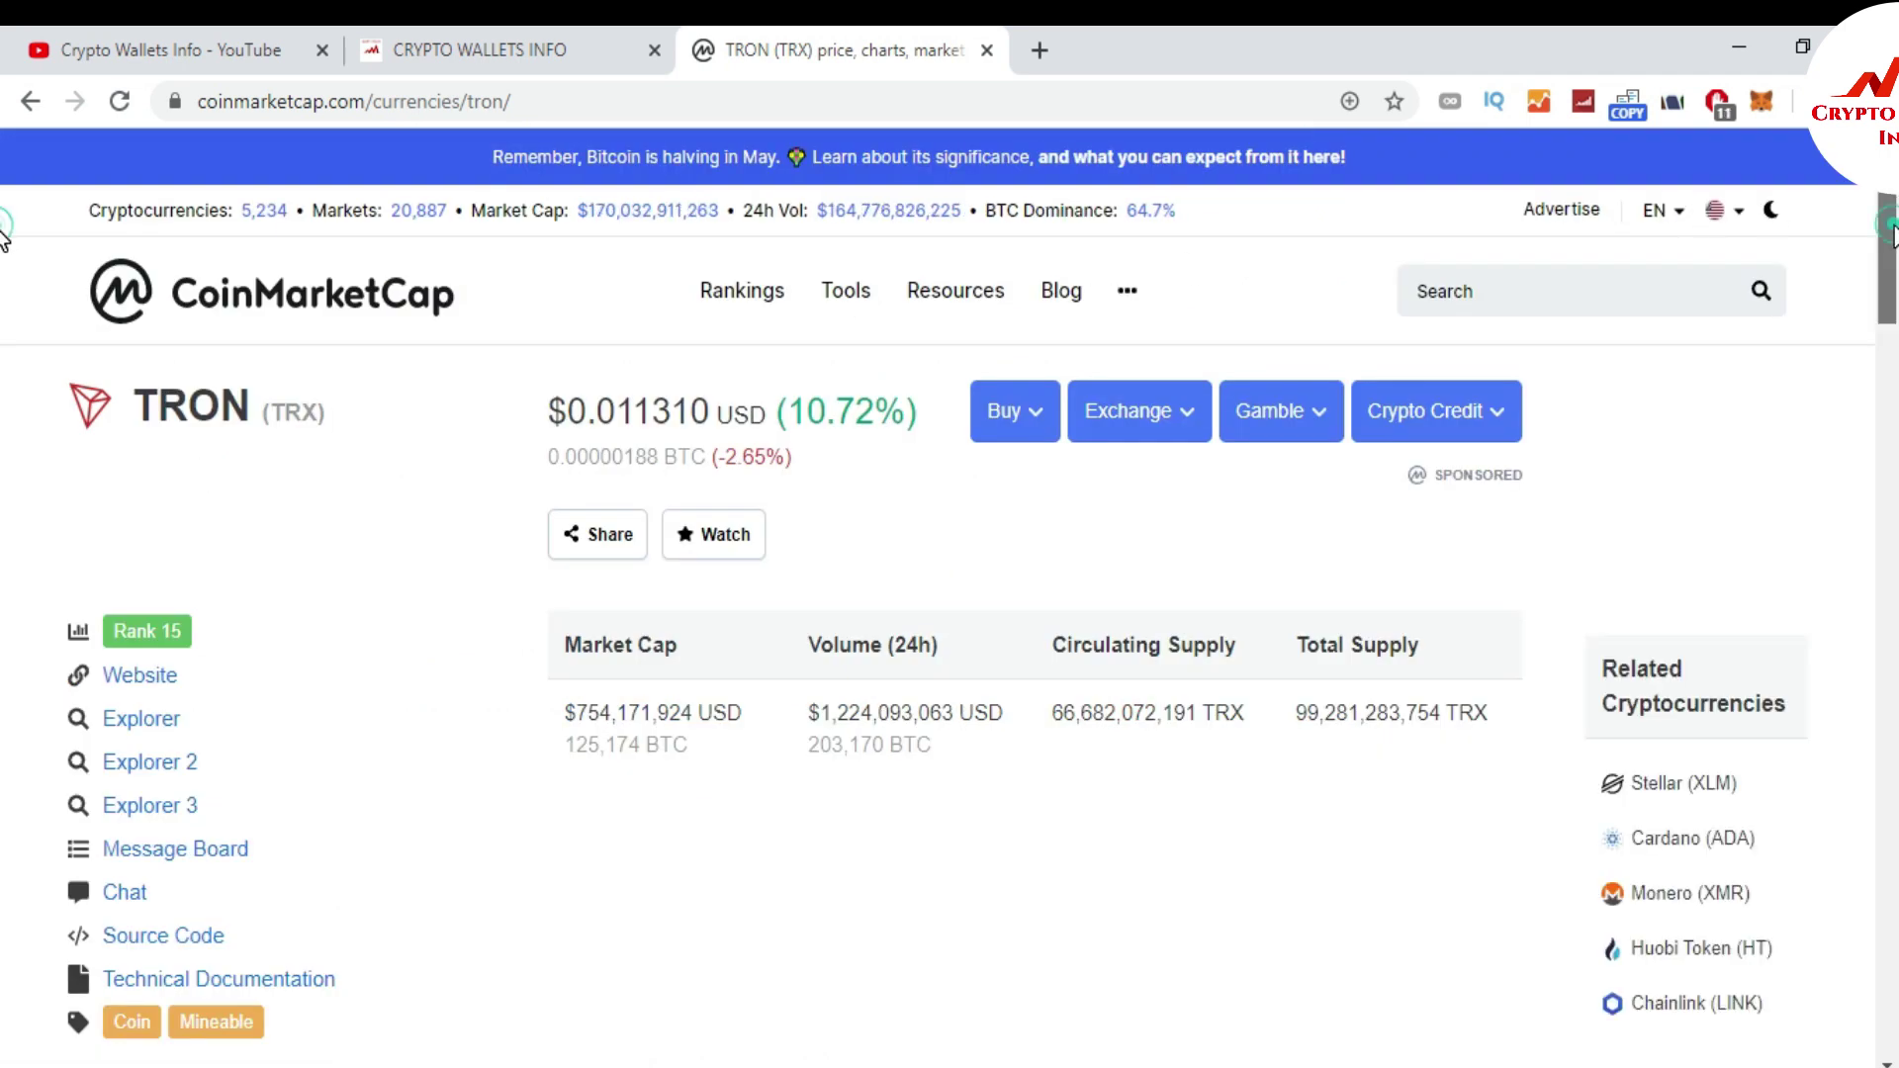
scroll(1895, 237, down, 1)
scroll(1896, 237, up, 1)
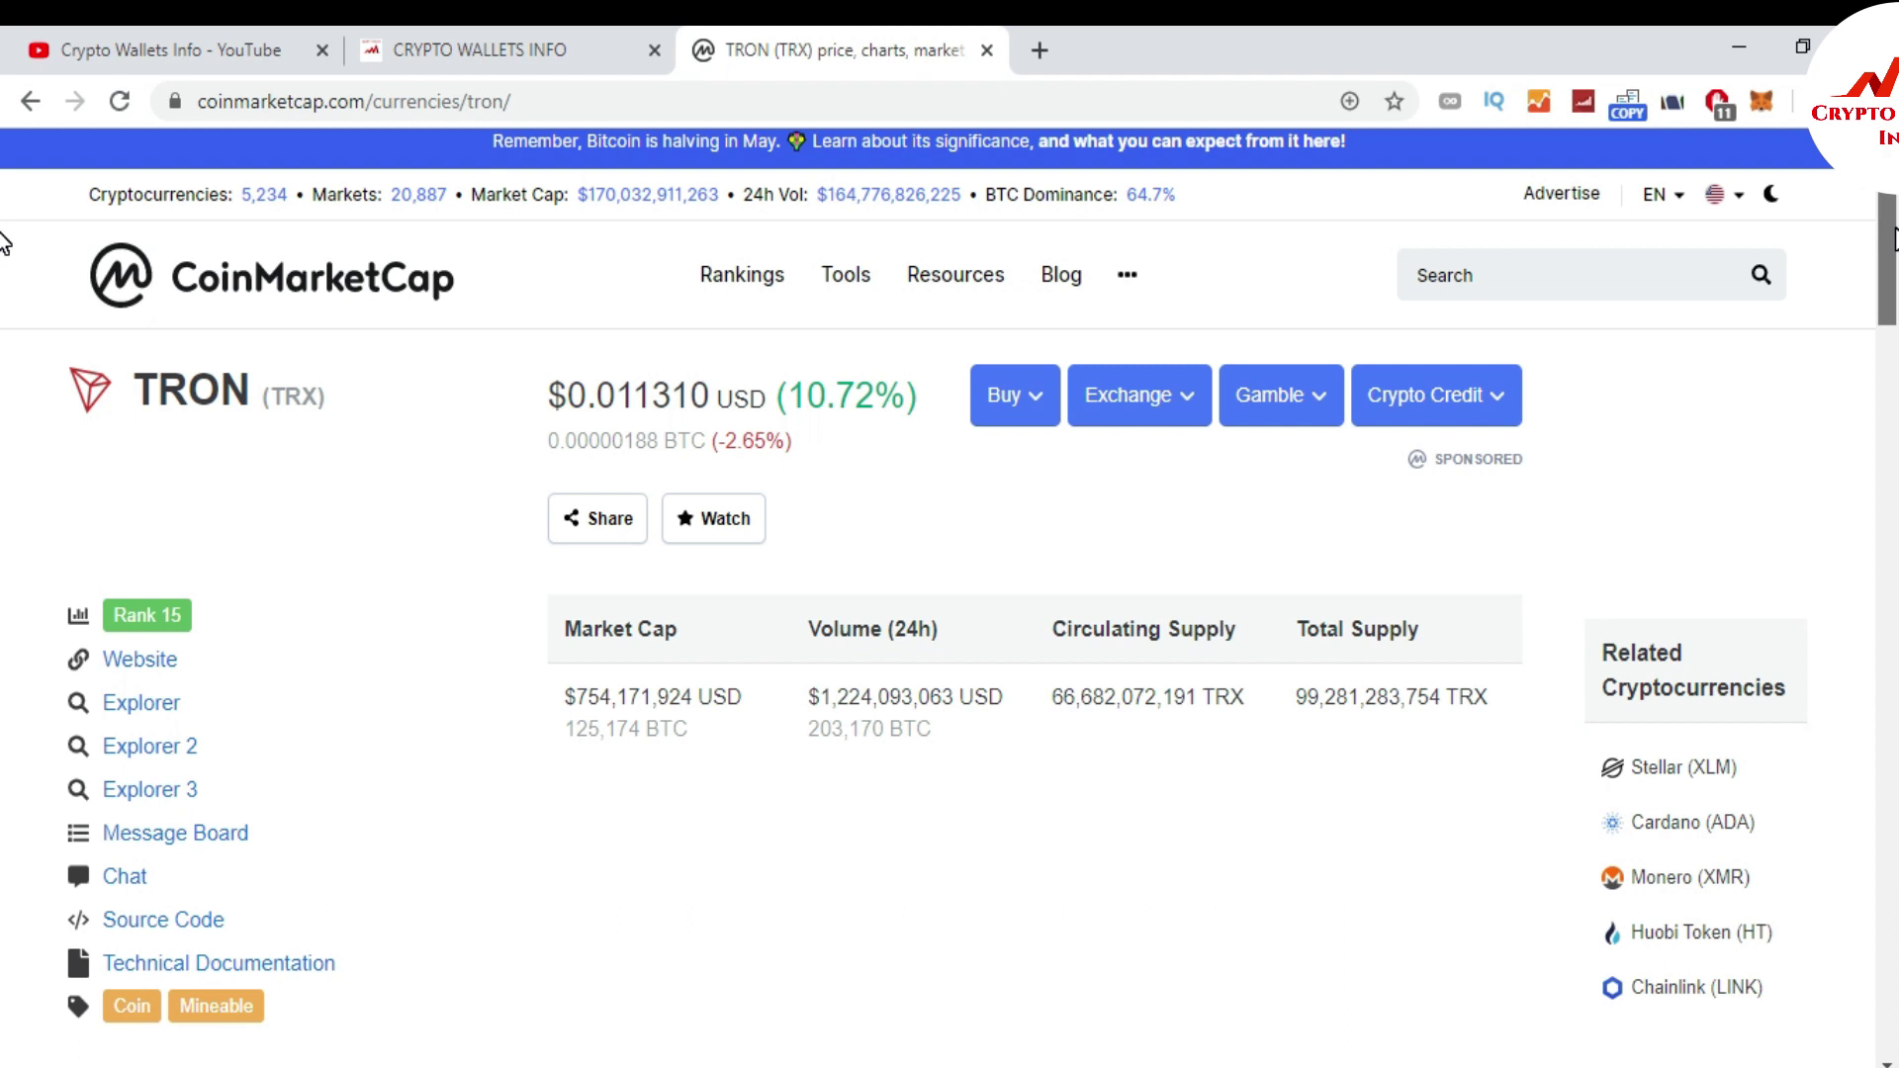
scroll(1895, 237, down, 3)
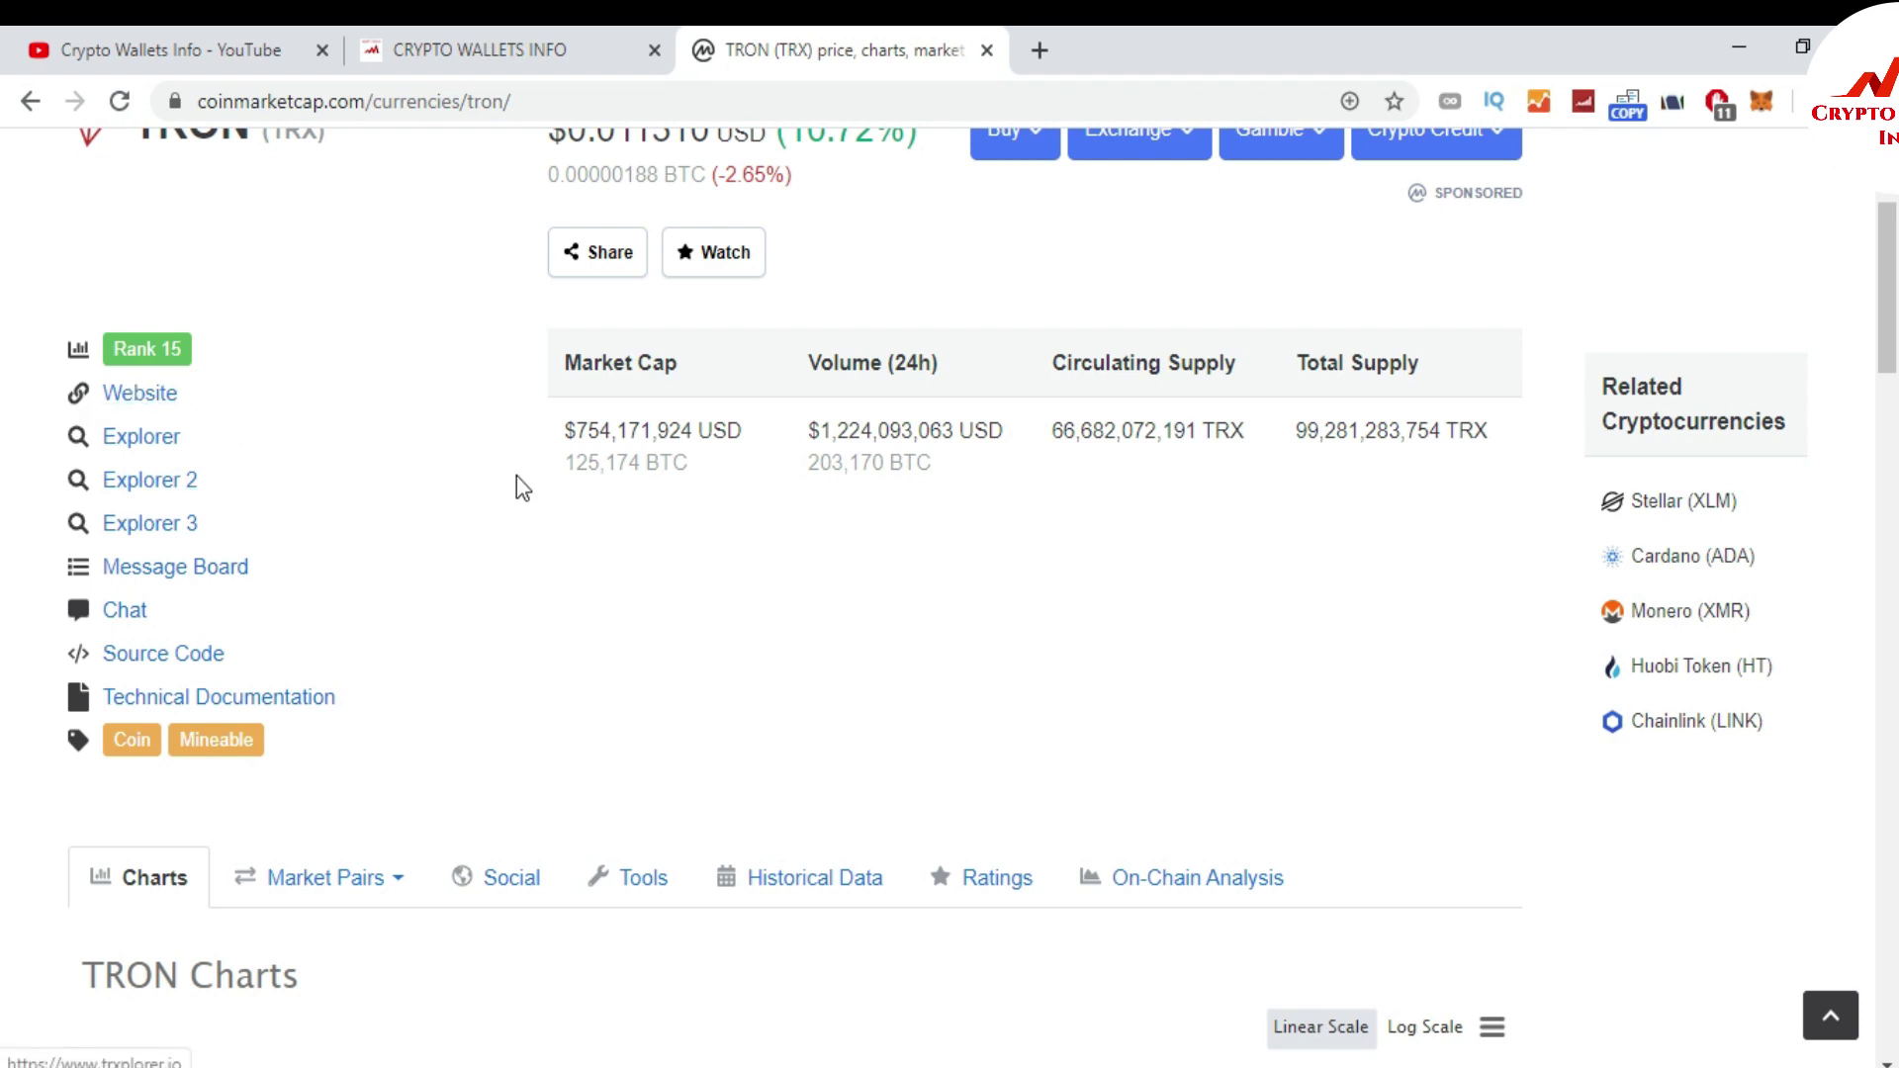
scroll(3, 445, down, 10)
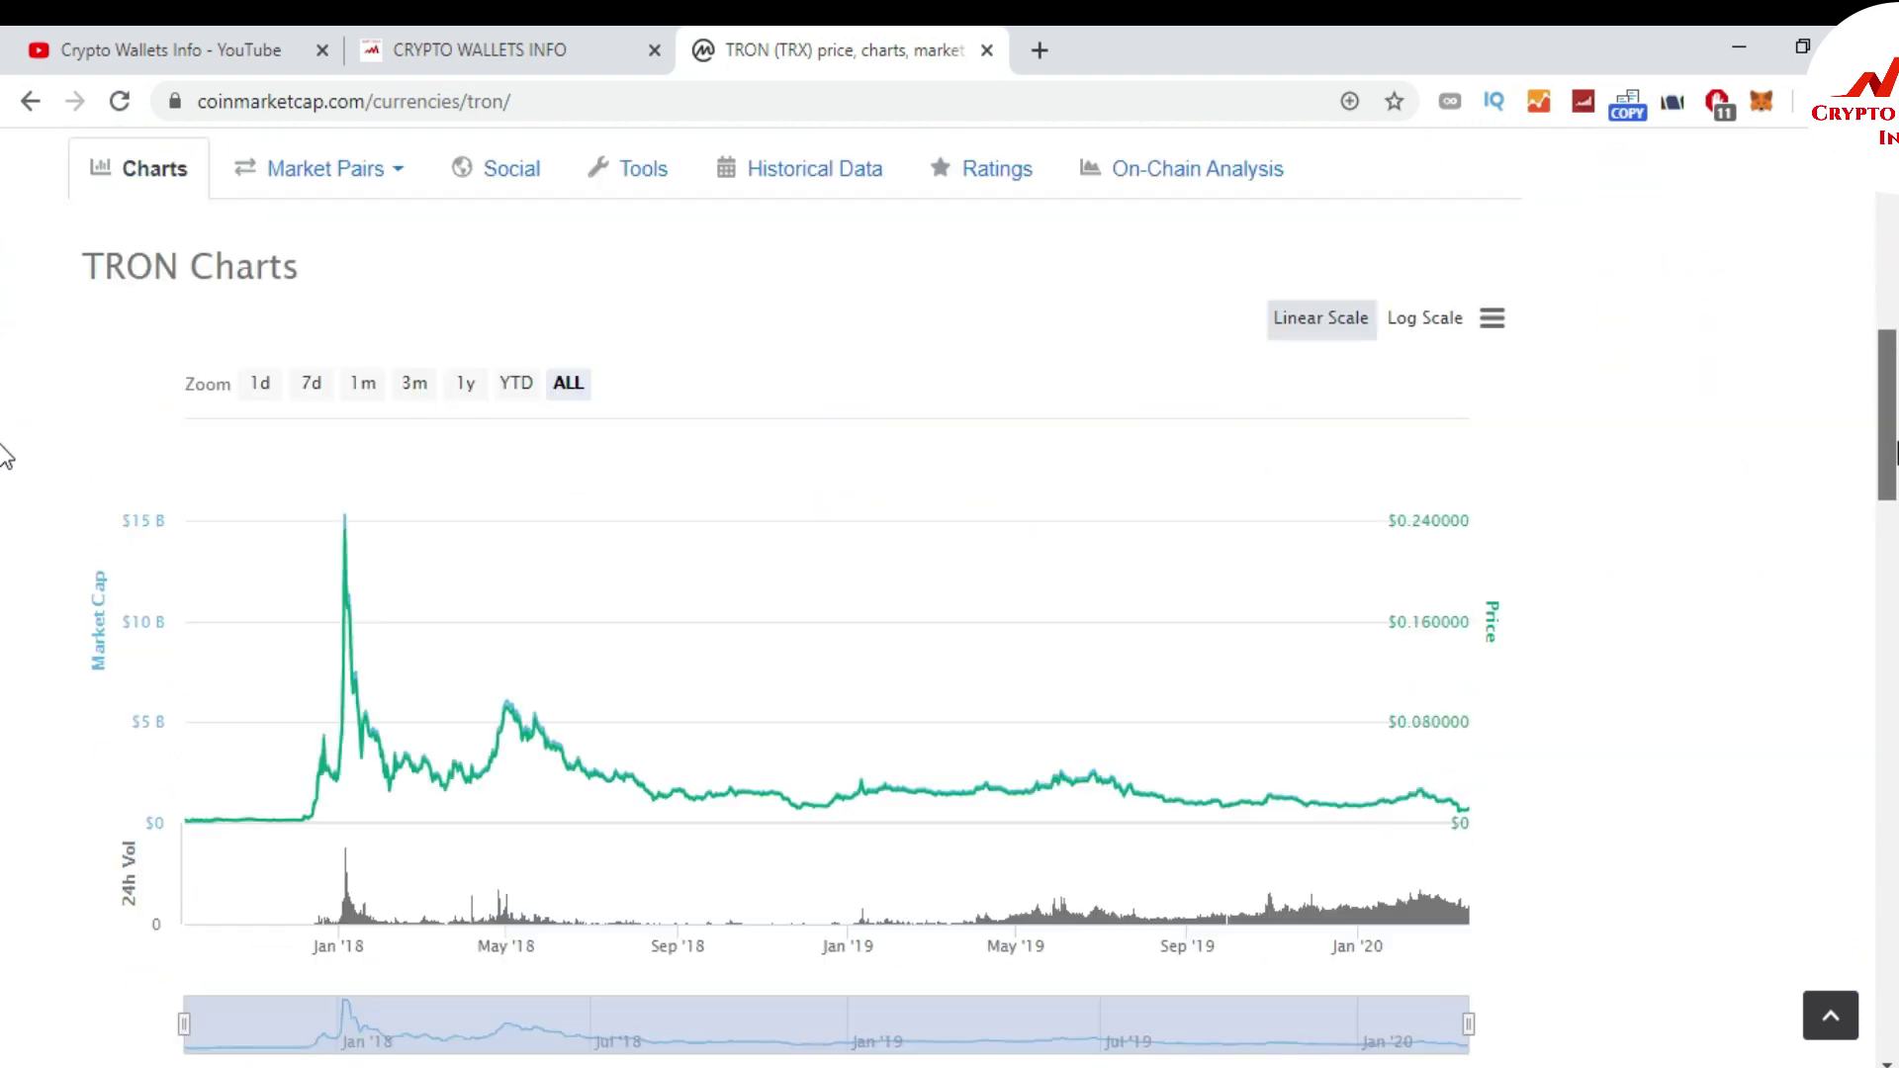
scroll(3, 514, up, 3)
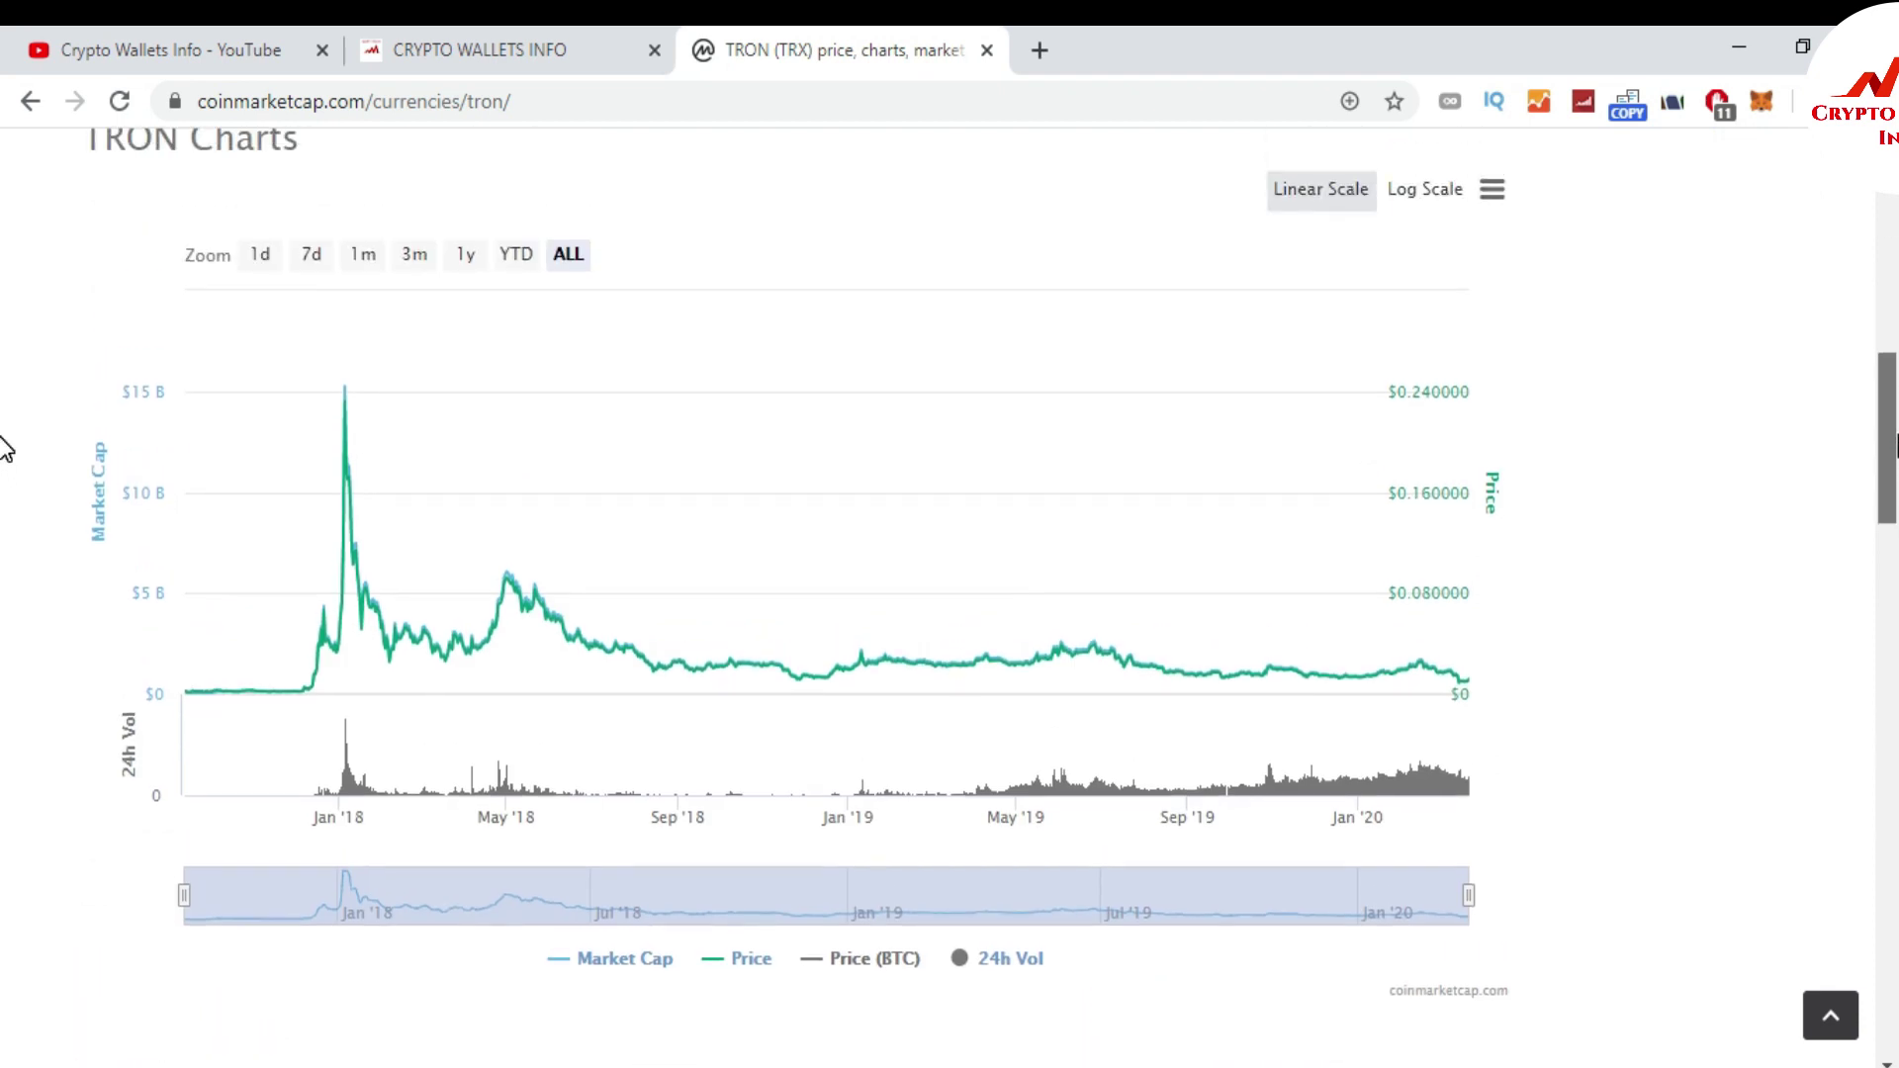
scroll(3, 570, down, 2)
scroll(3, 570, down, 9)
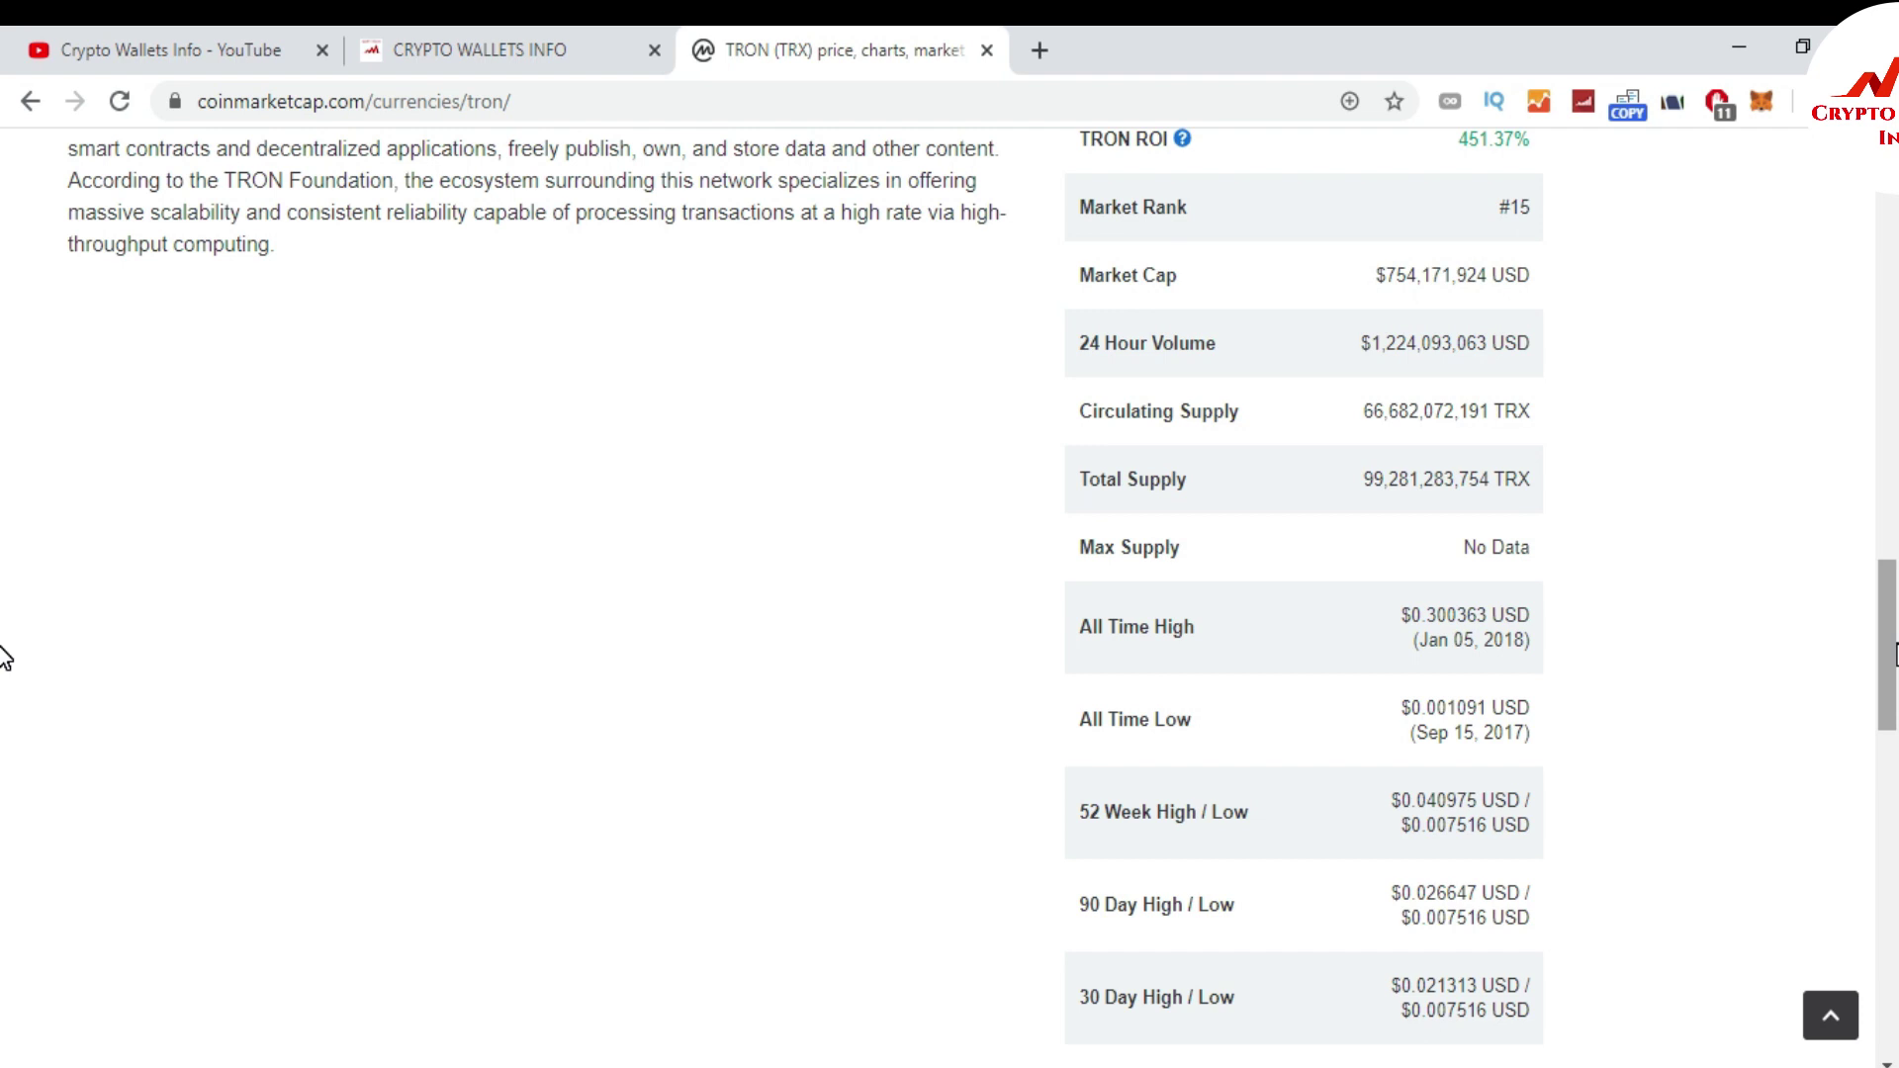
scroll(3, 658, up, 15)
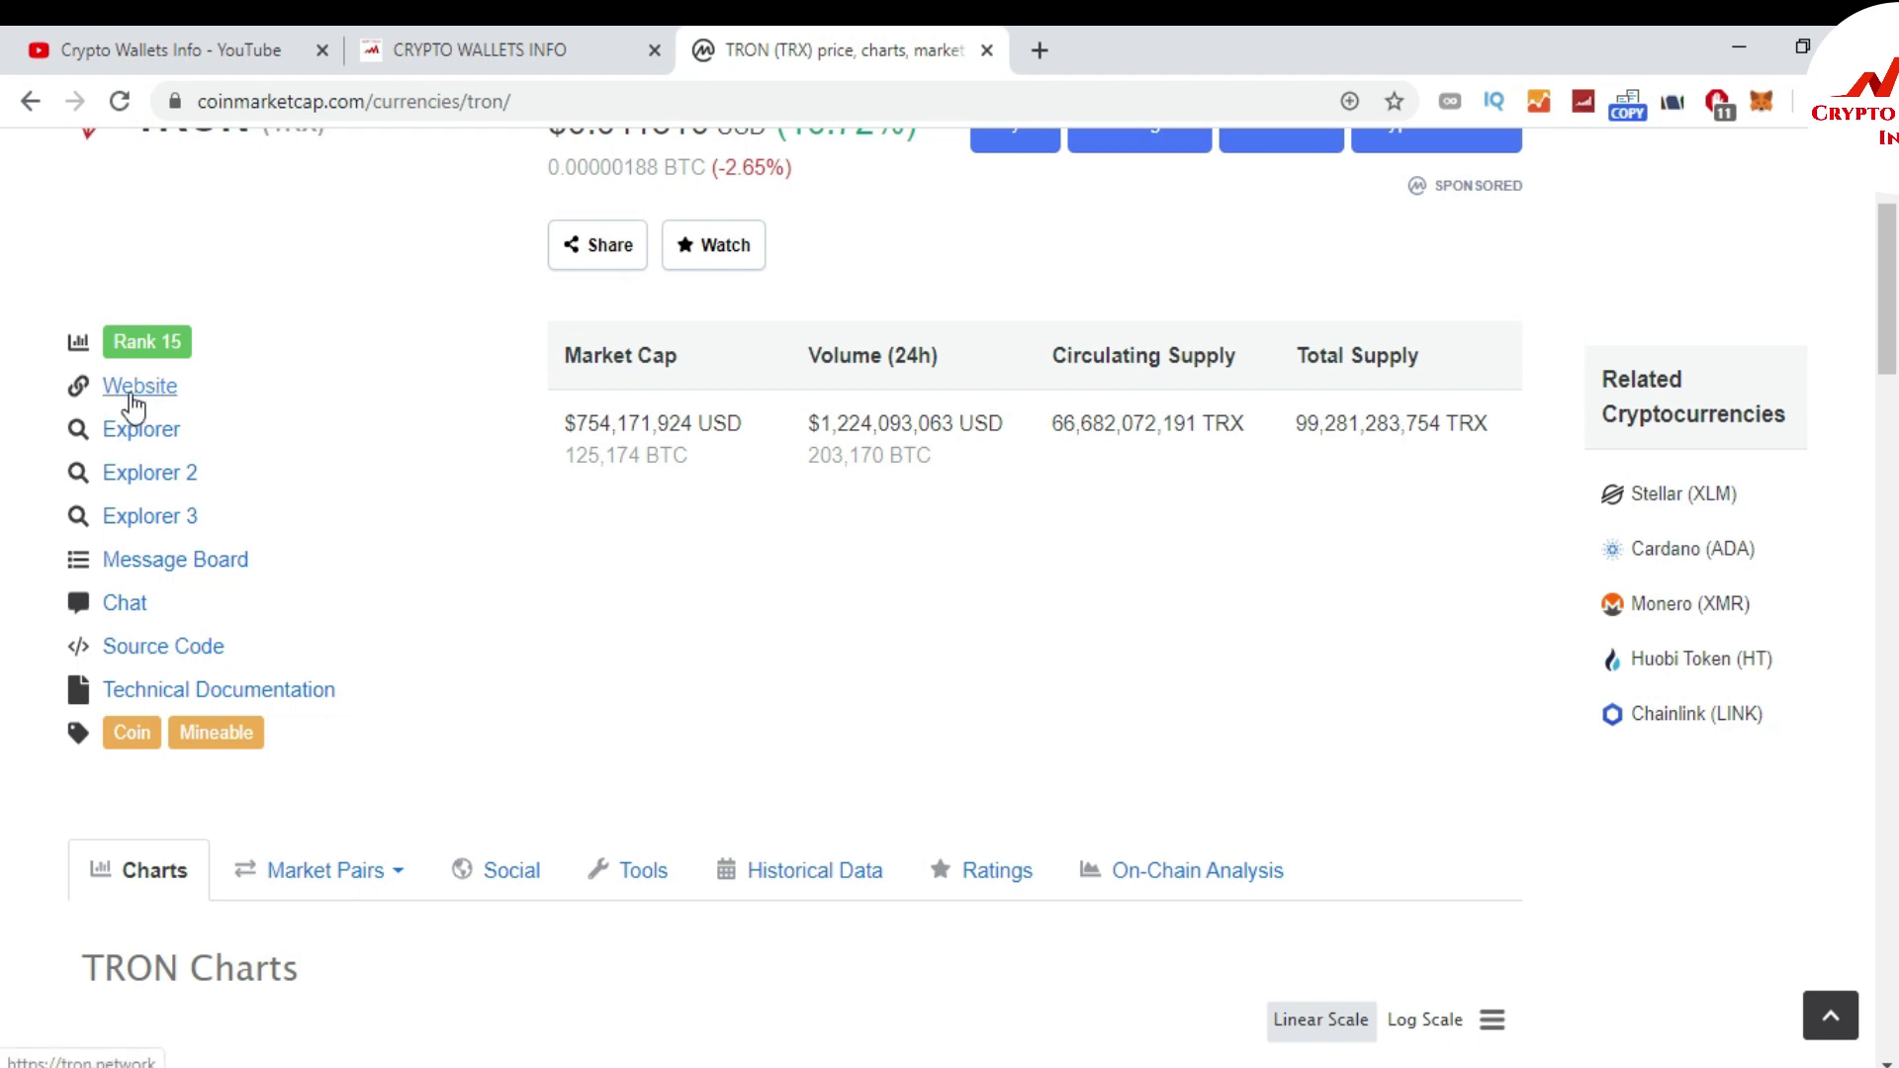
click(141, 401)
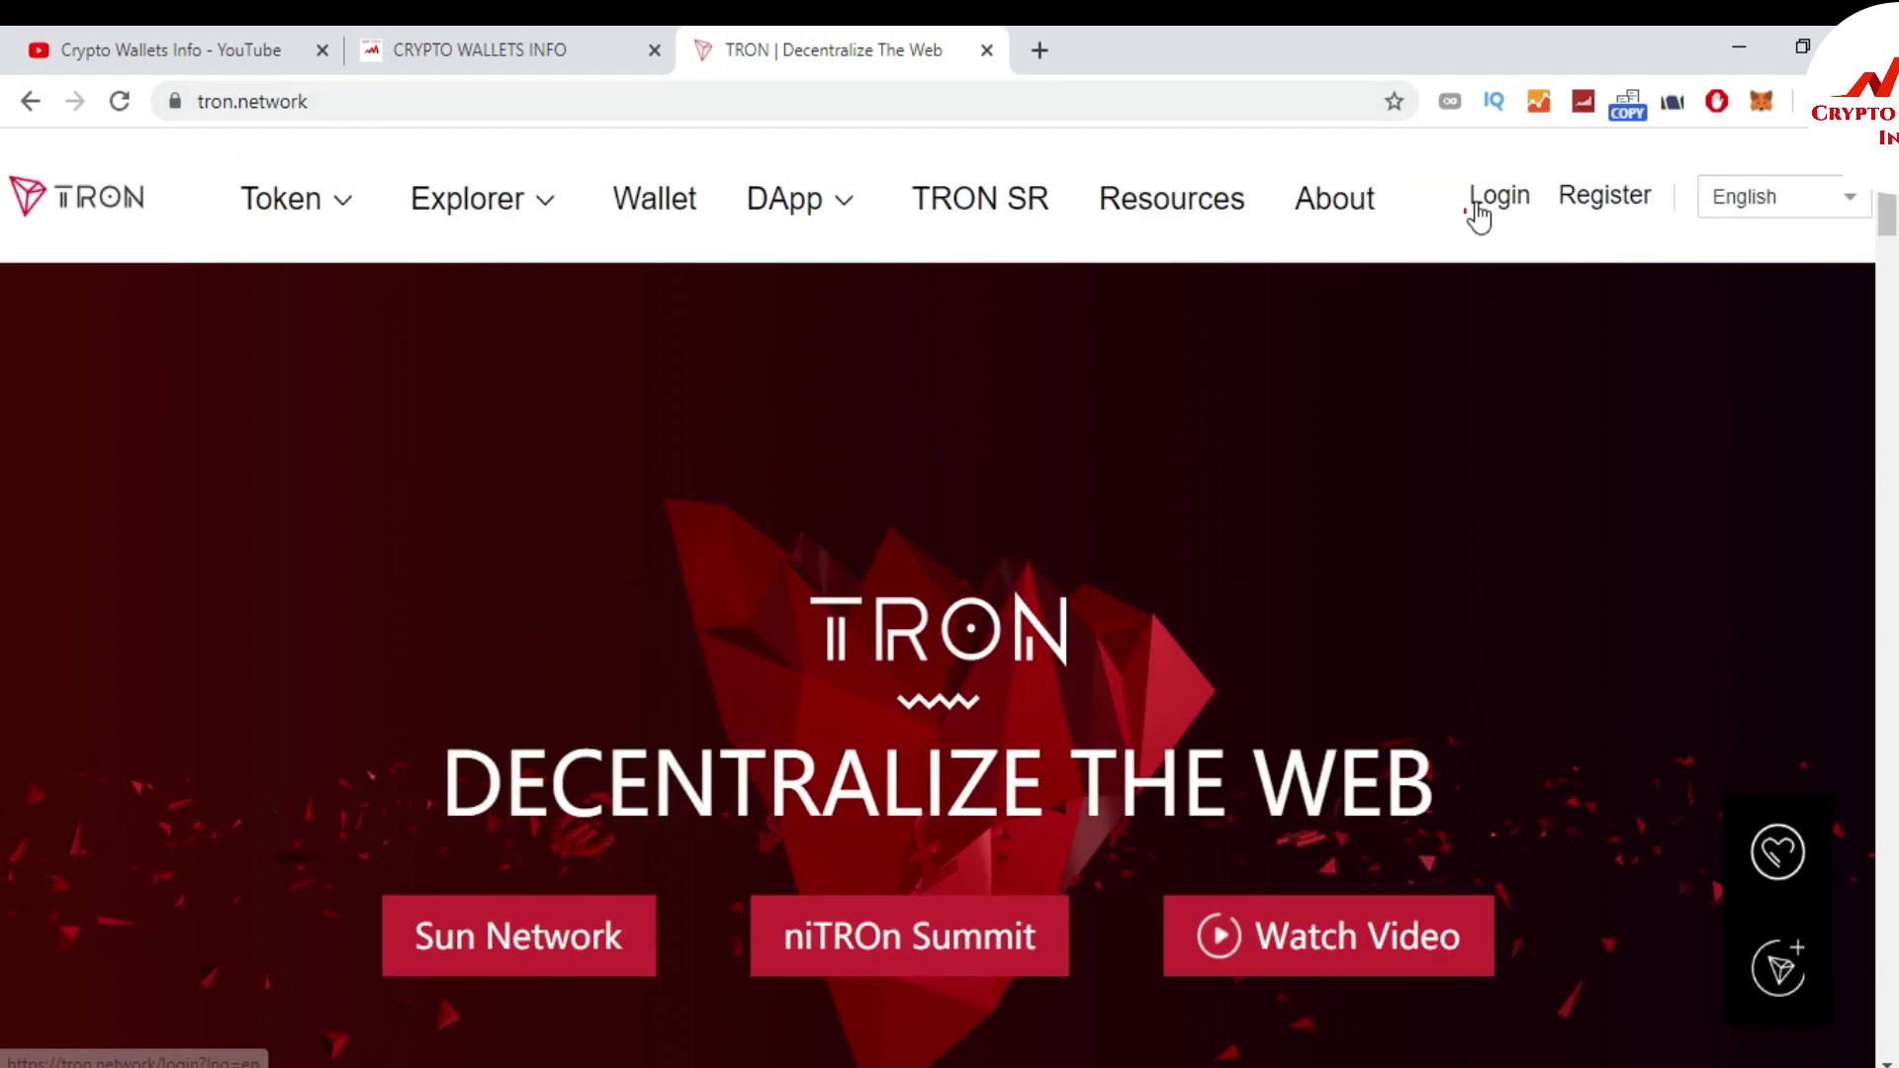
- Go to tron.network's Wallet page and find TronPay Chrome among community-developed wallets
click(5, 171)
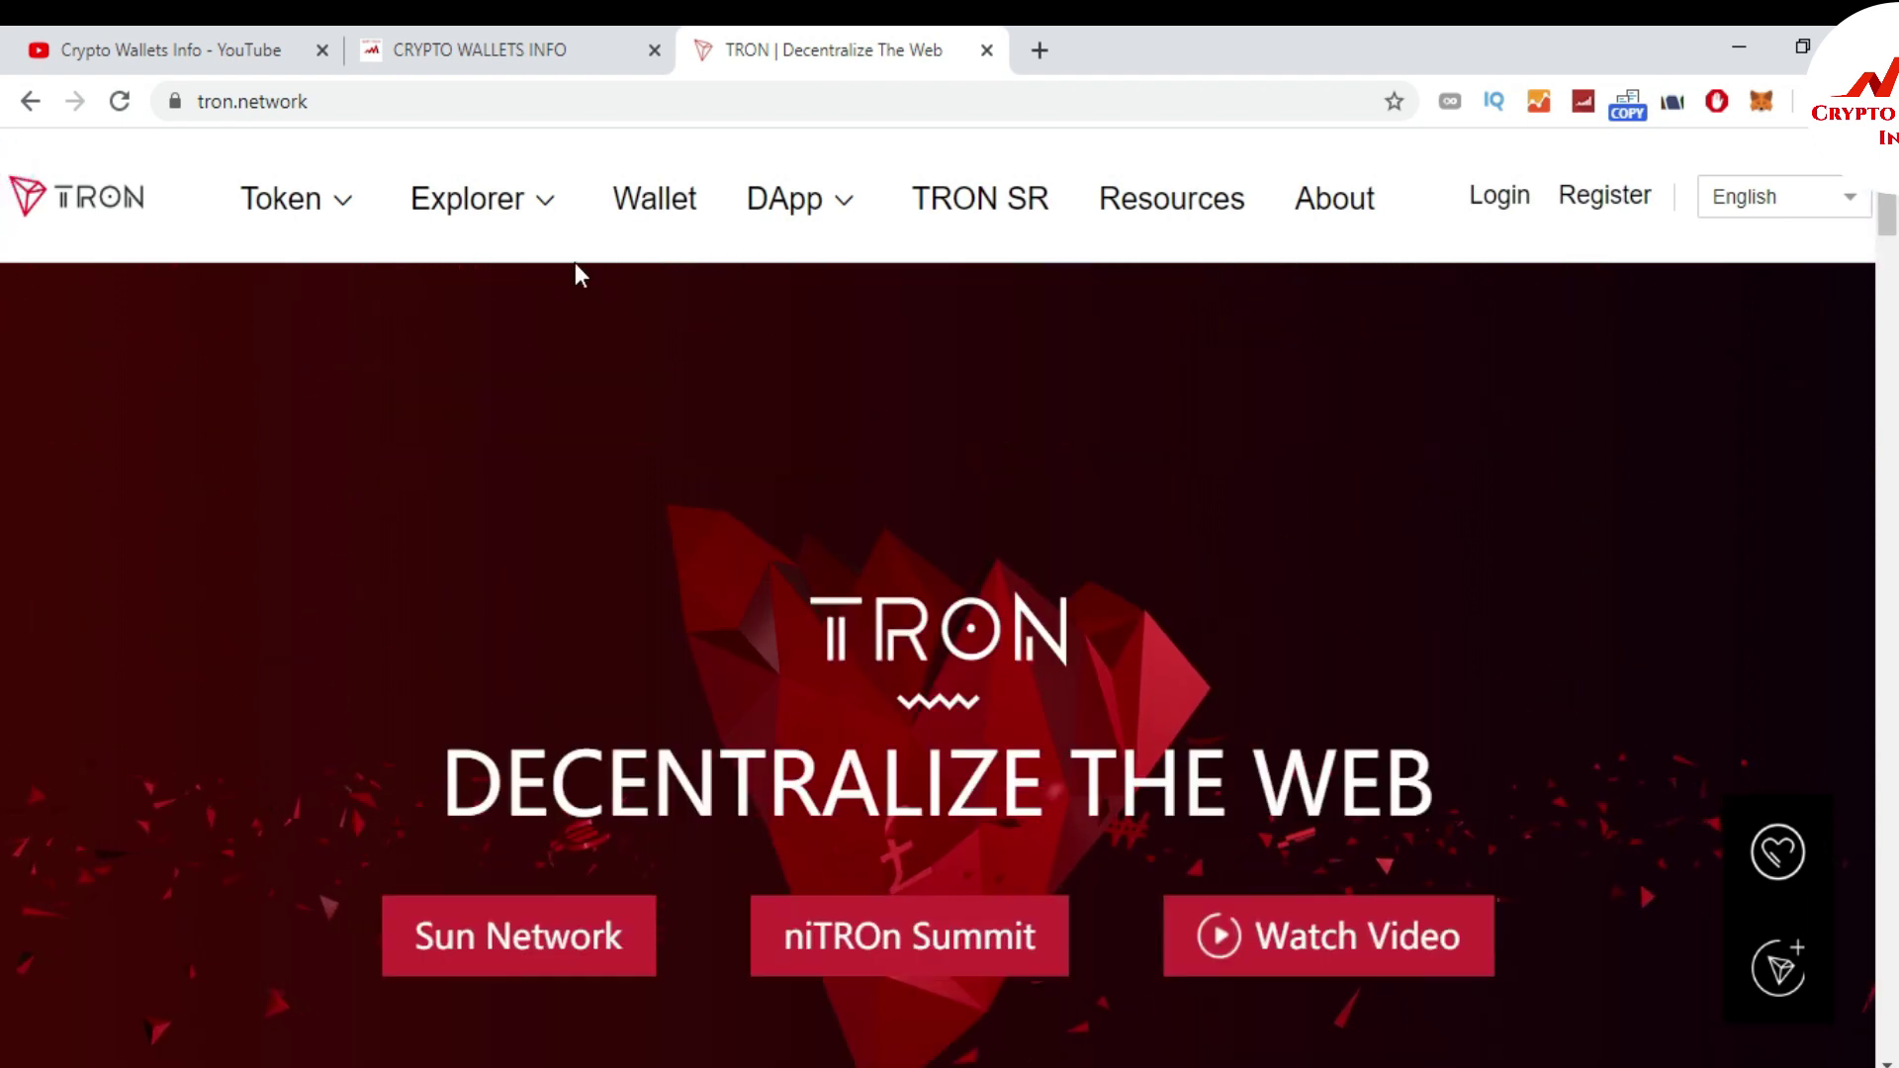
click(668, 207)
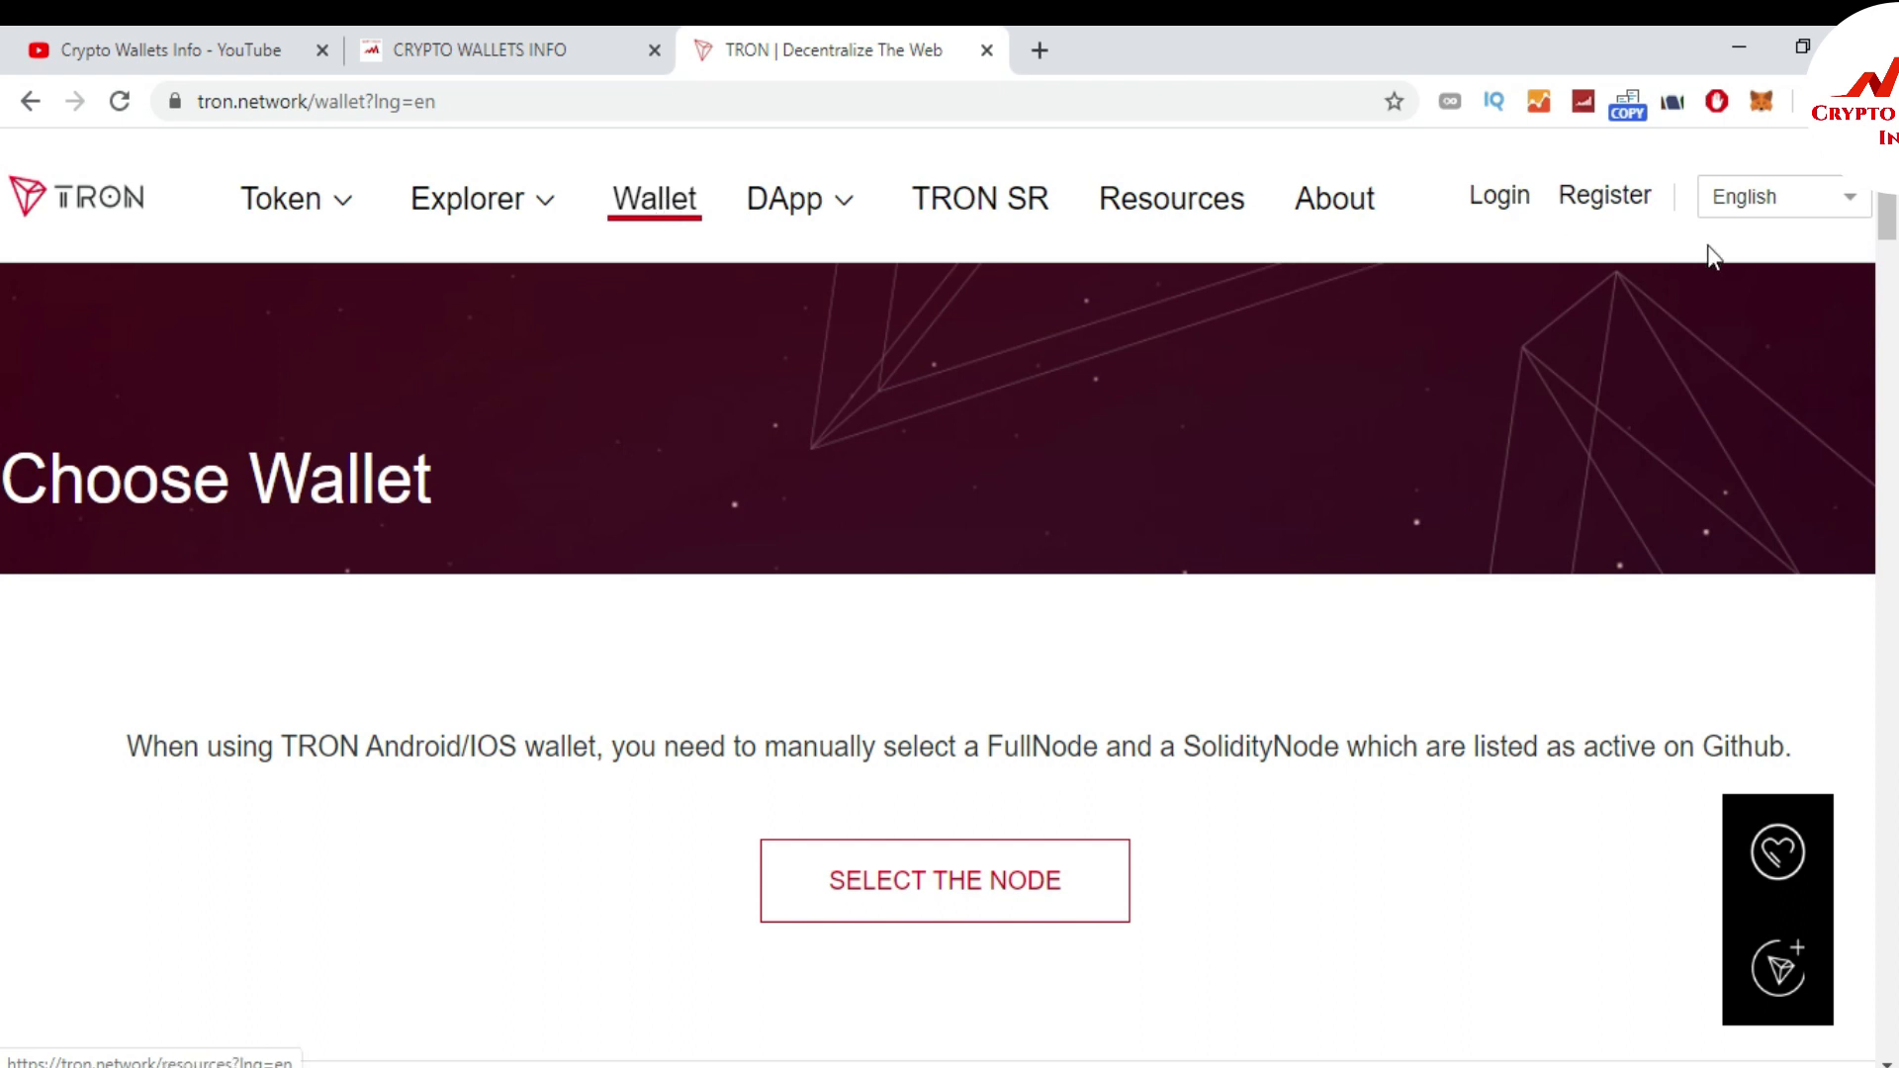
drag(1891, 217, 1891, 343)
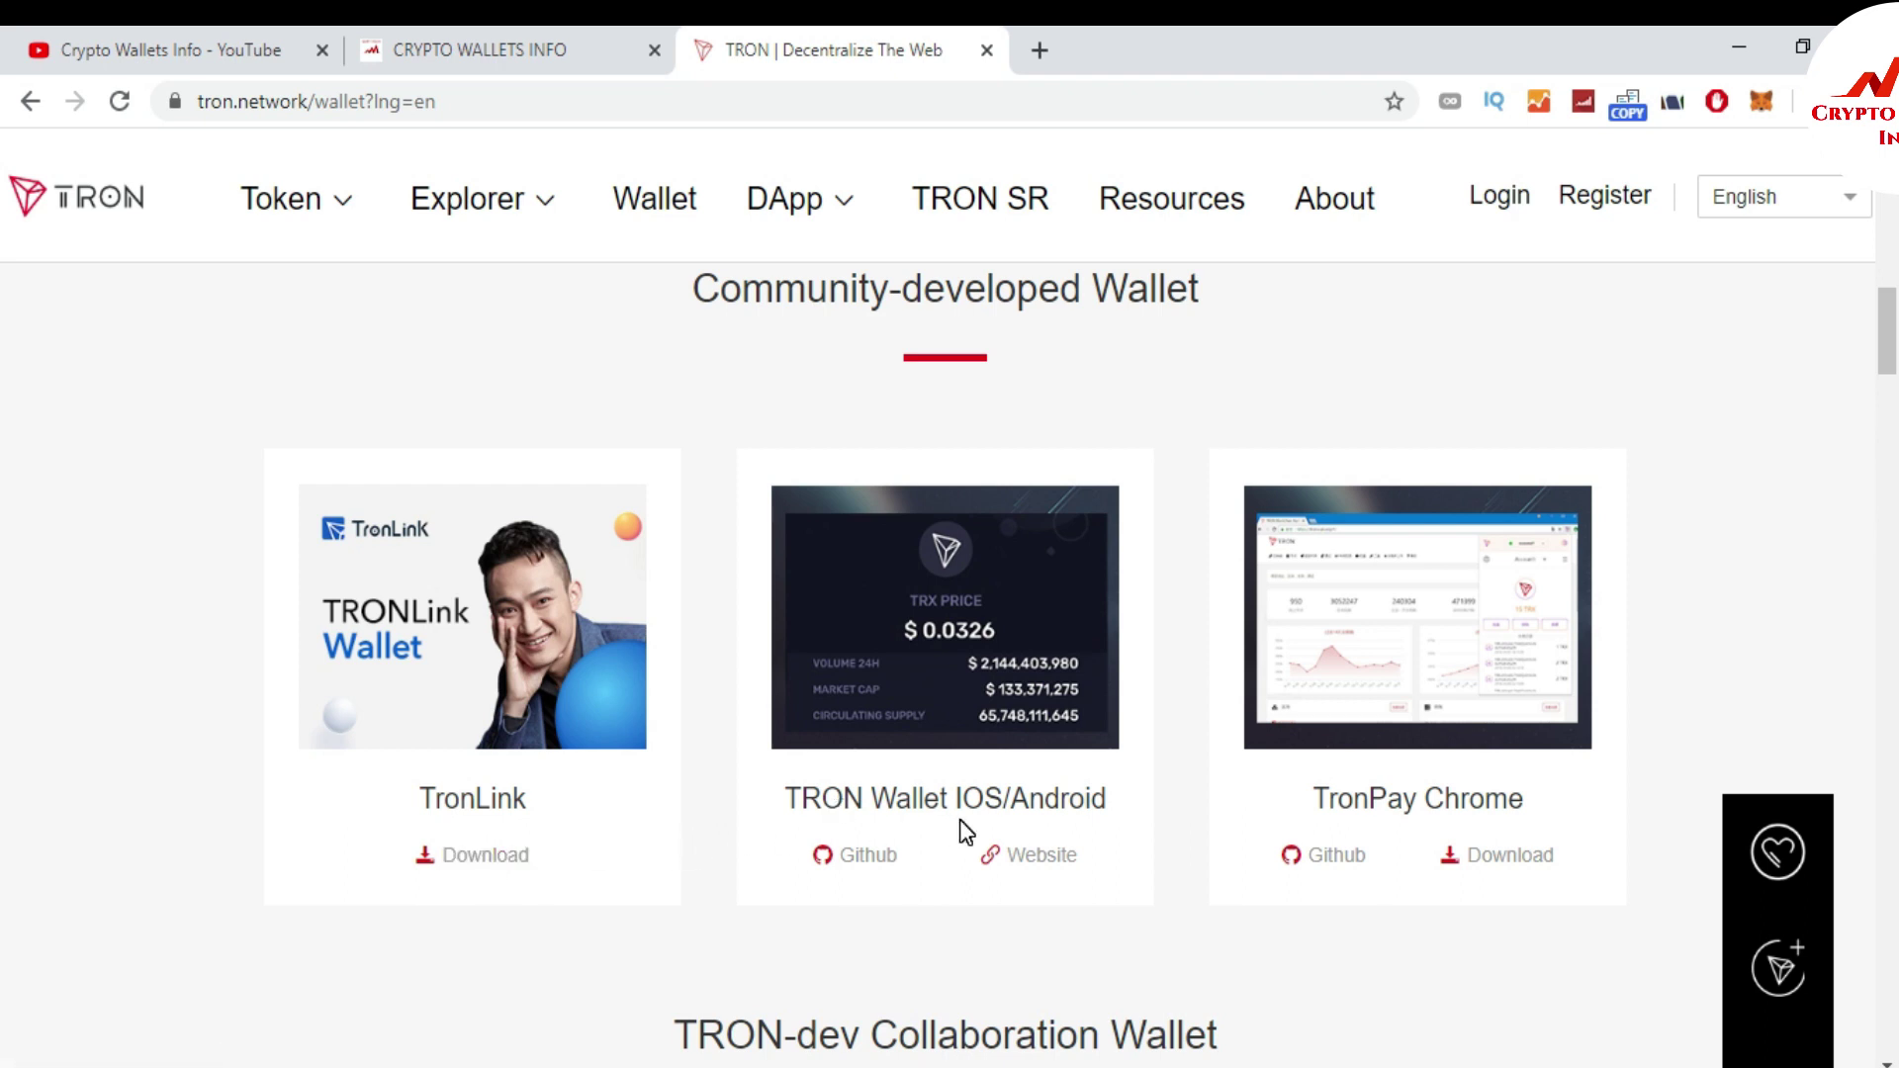
- Add the TronPay extension by DAppPlay to Chrome from the Web Store
click(1505, 857)
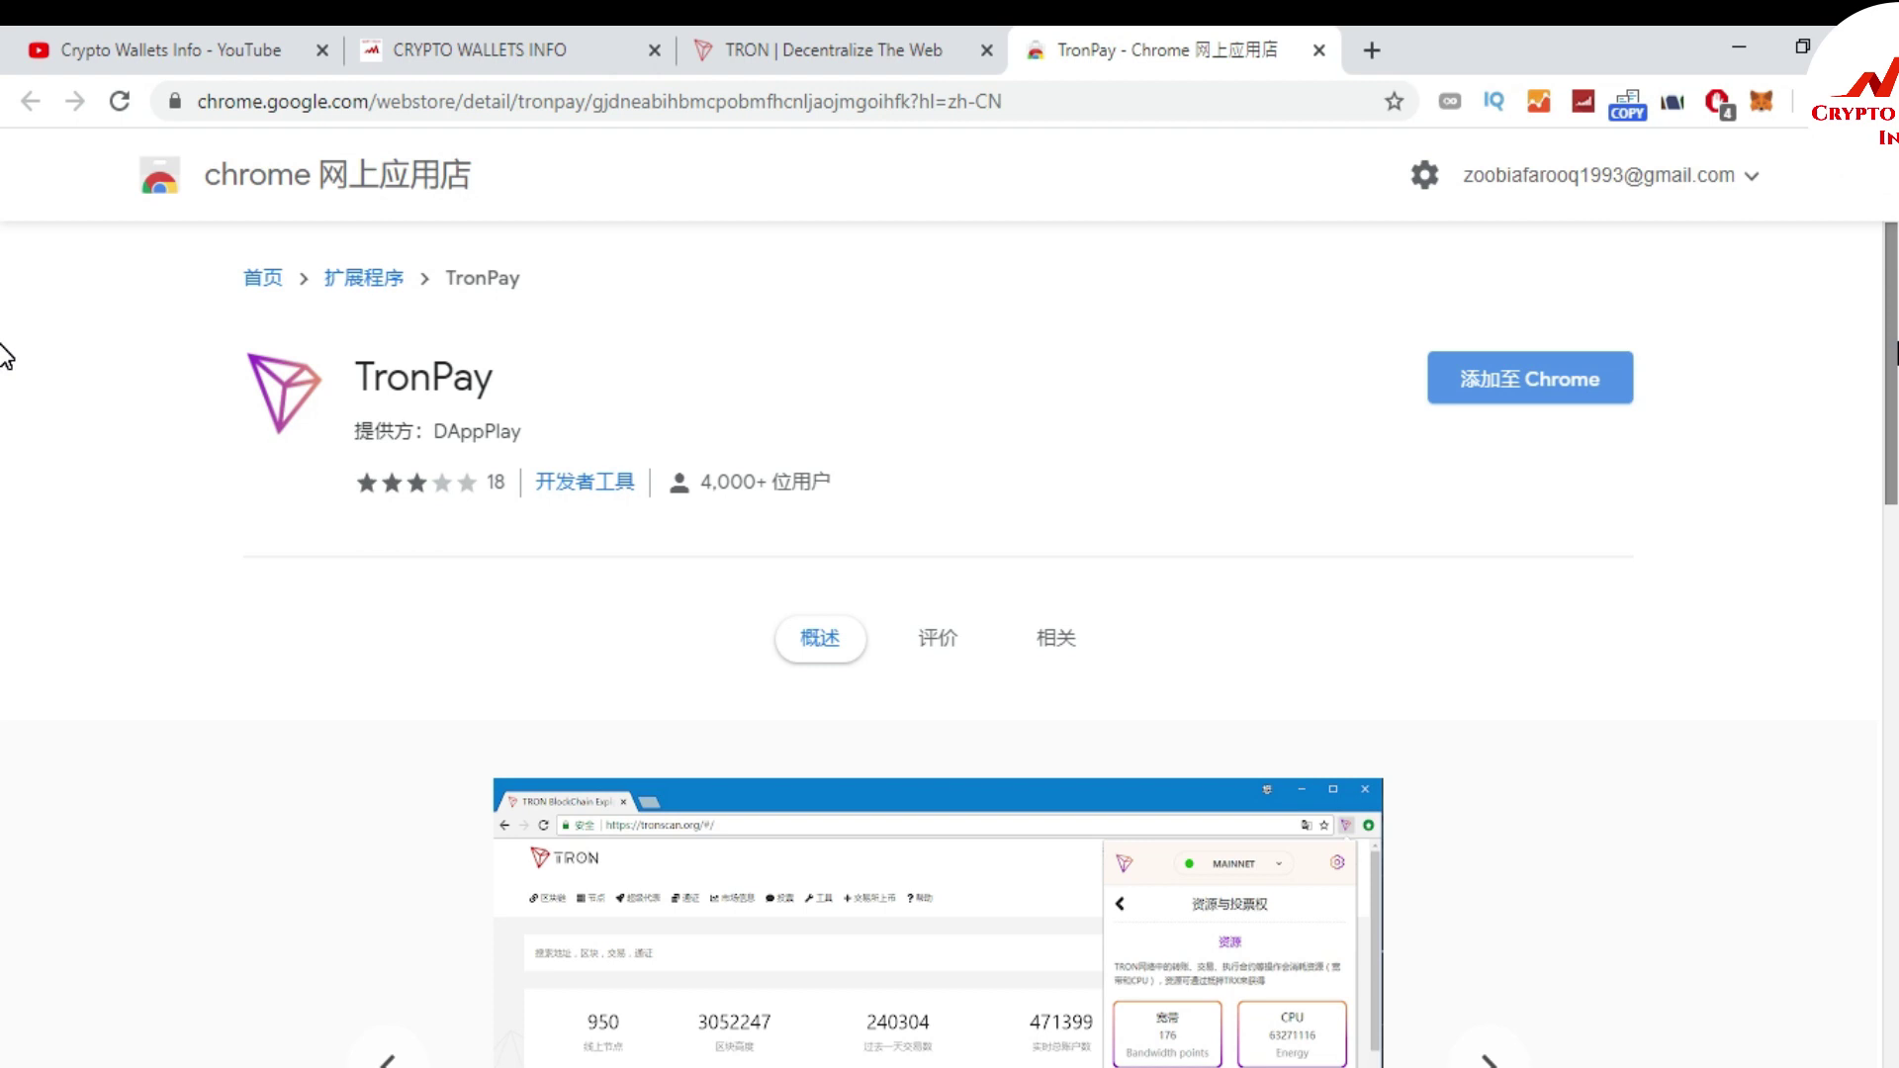
scroll(6, 395, down, 2)
scroll(5, 297, up, 3)
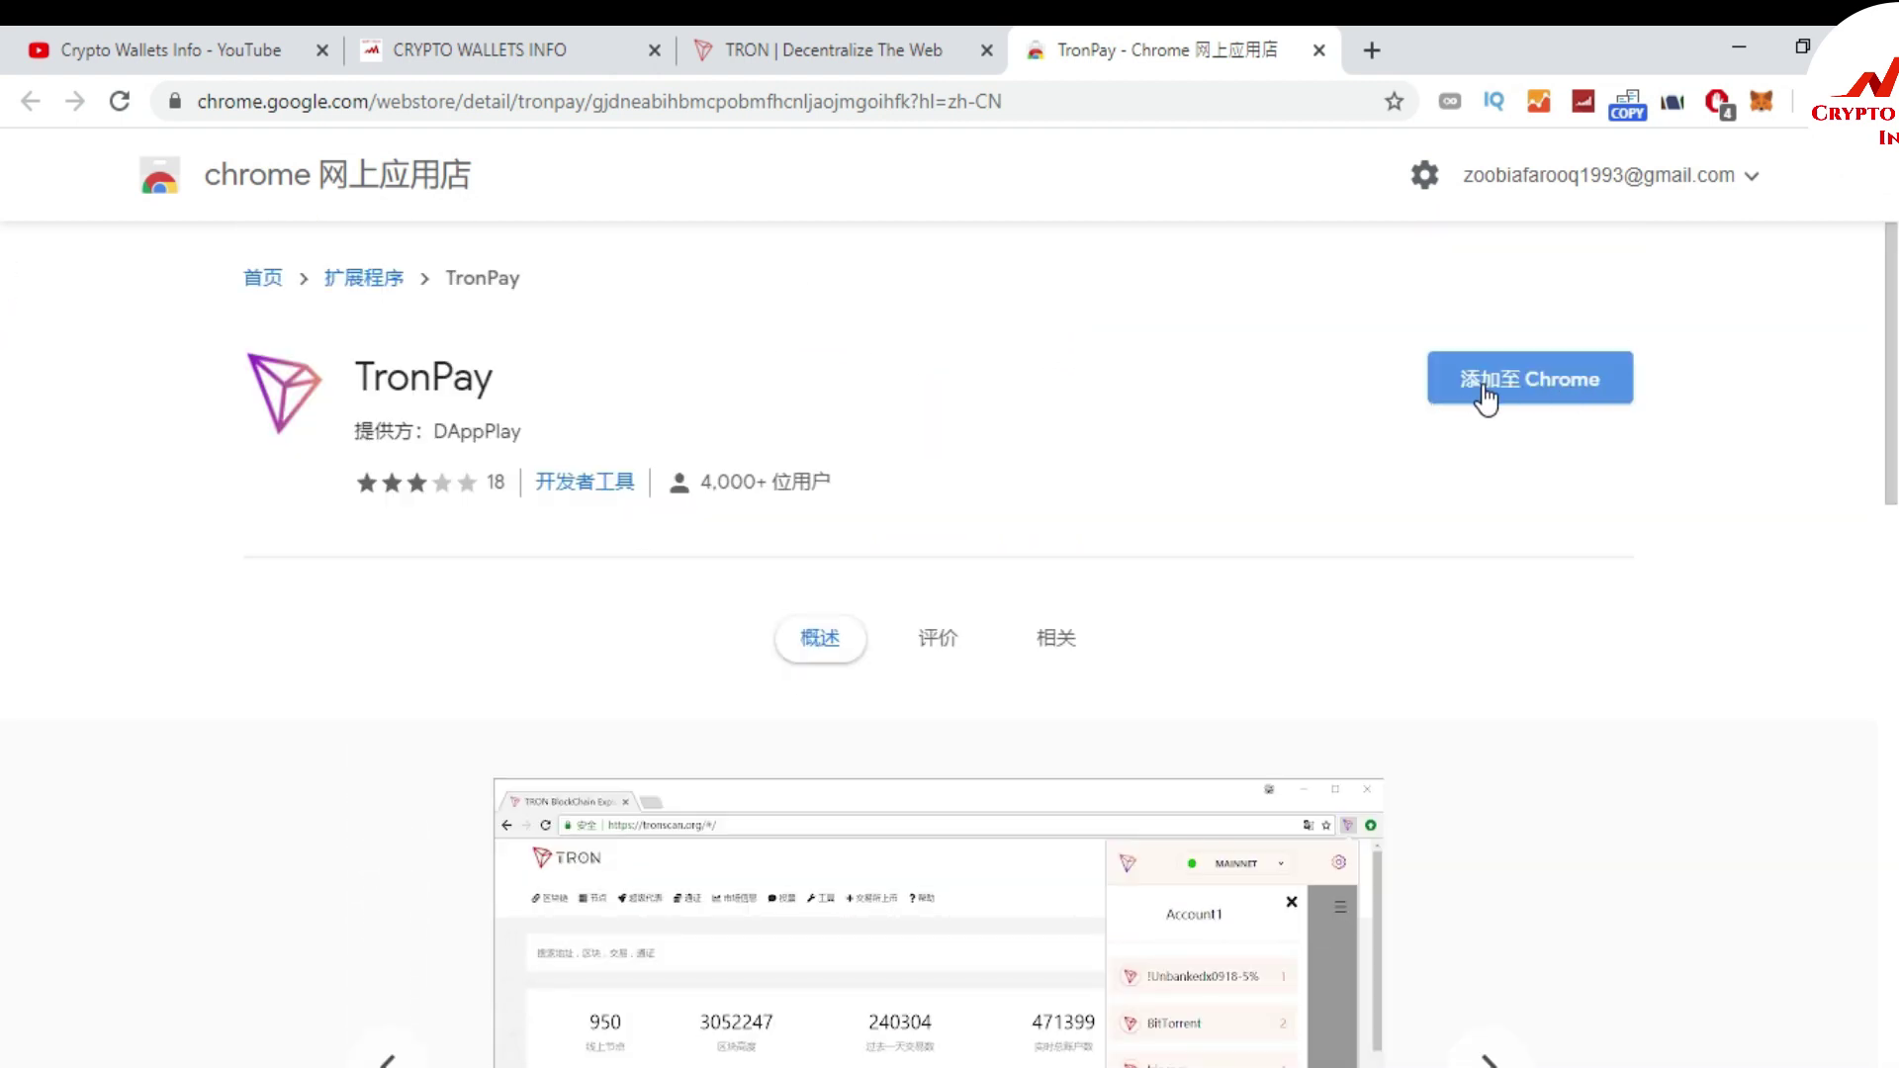
click(1565, 388)
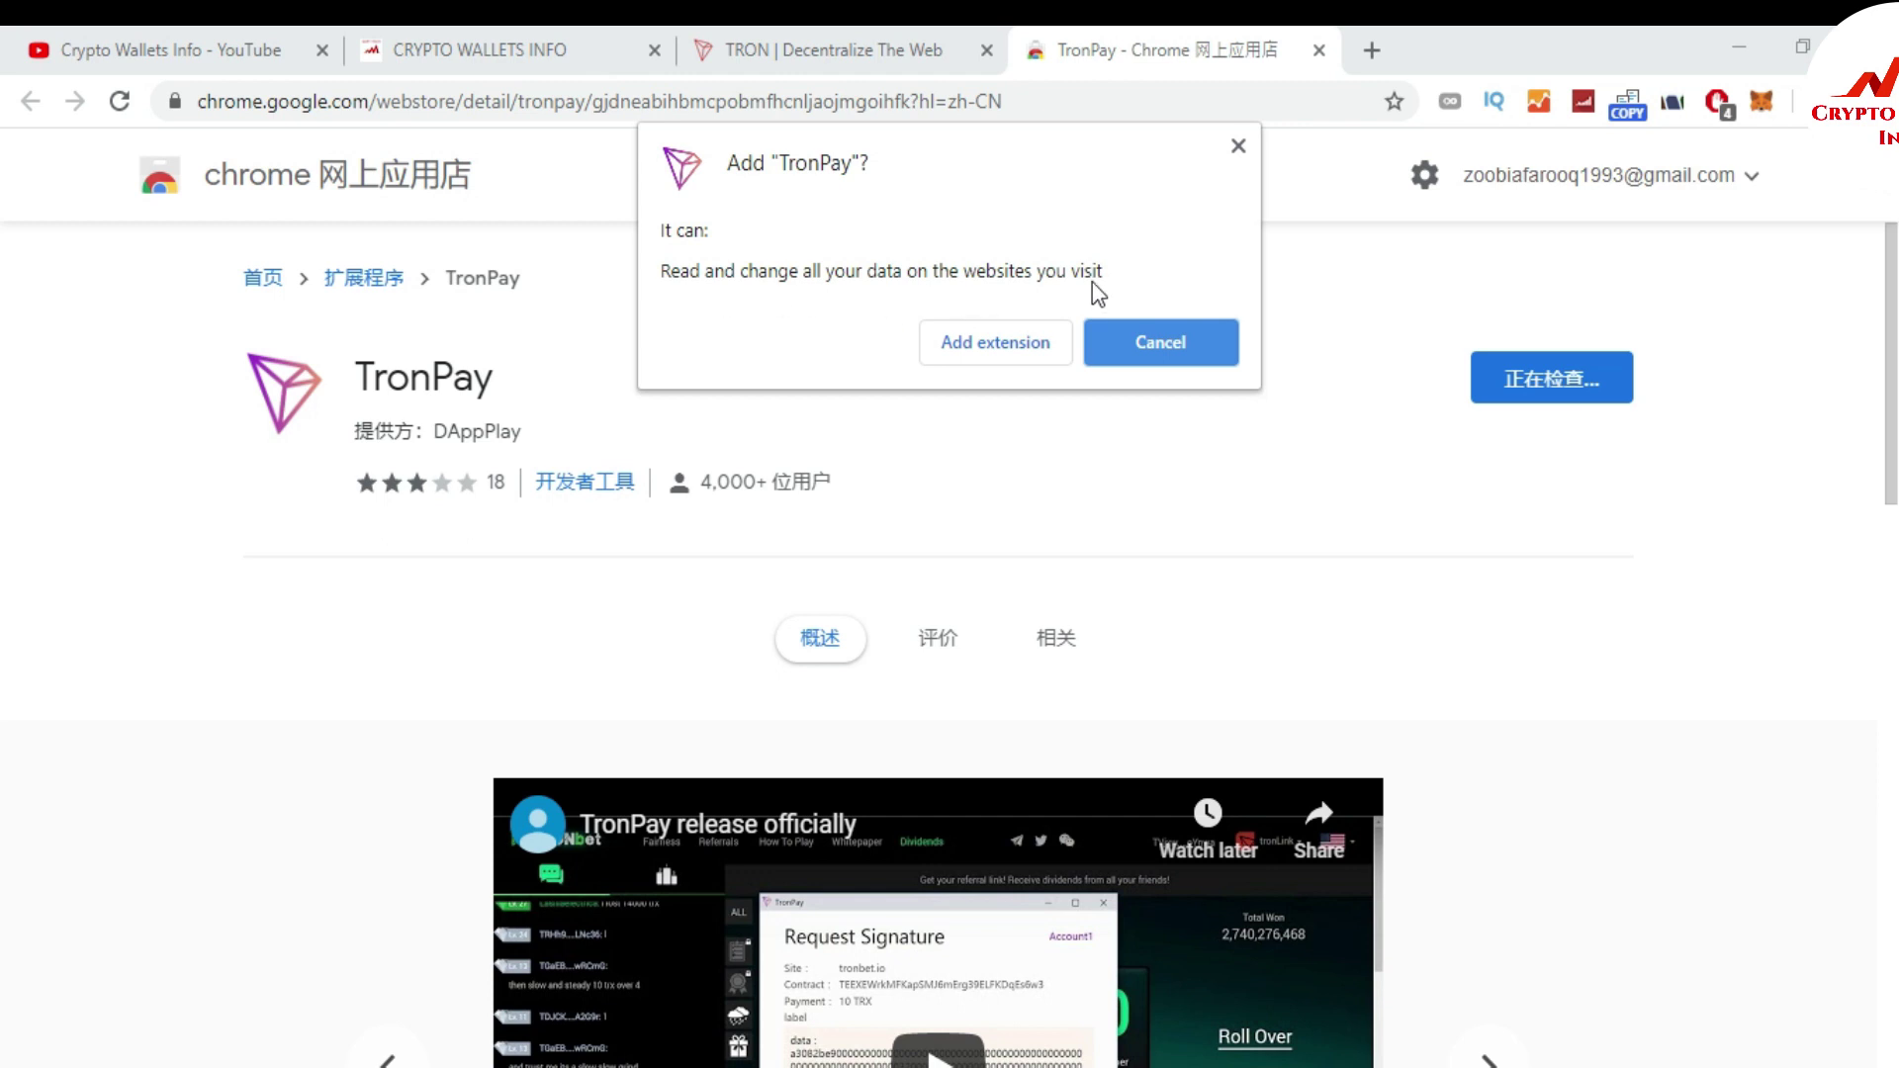
click(1000, 348)
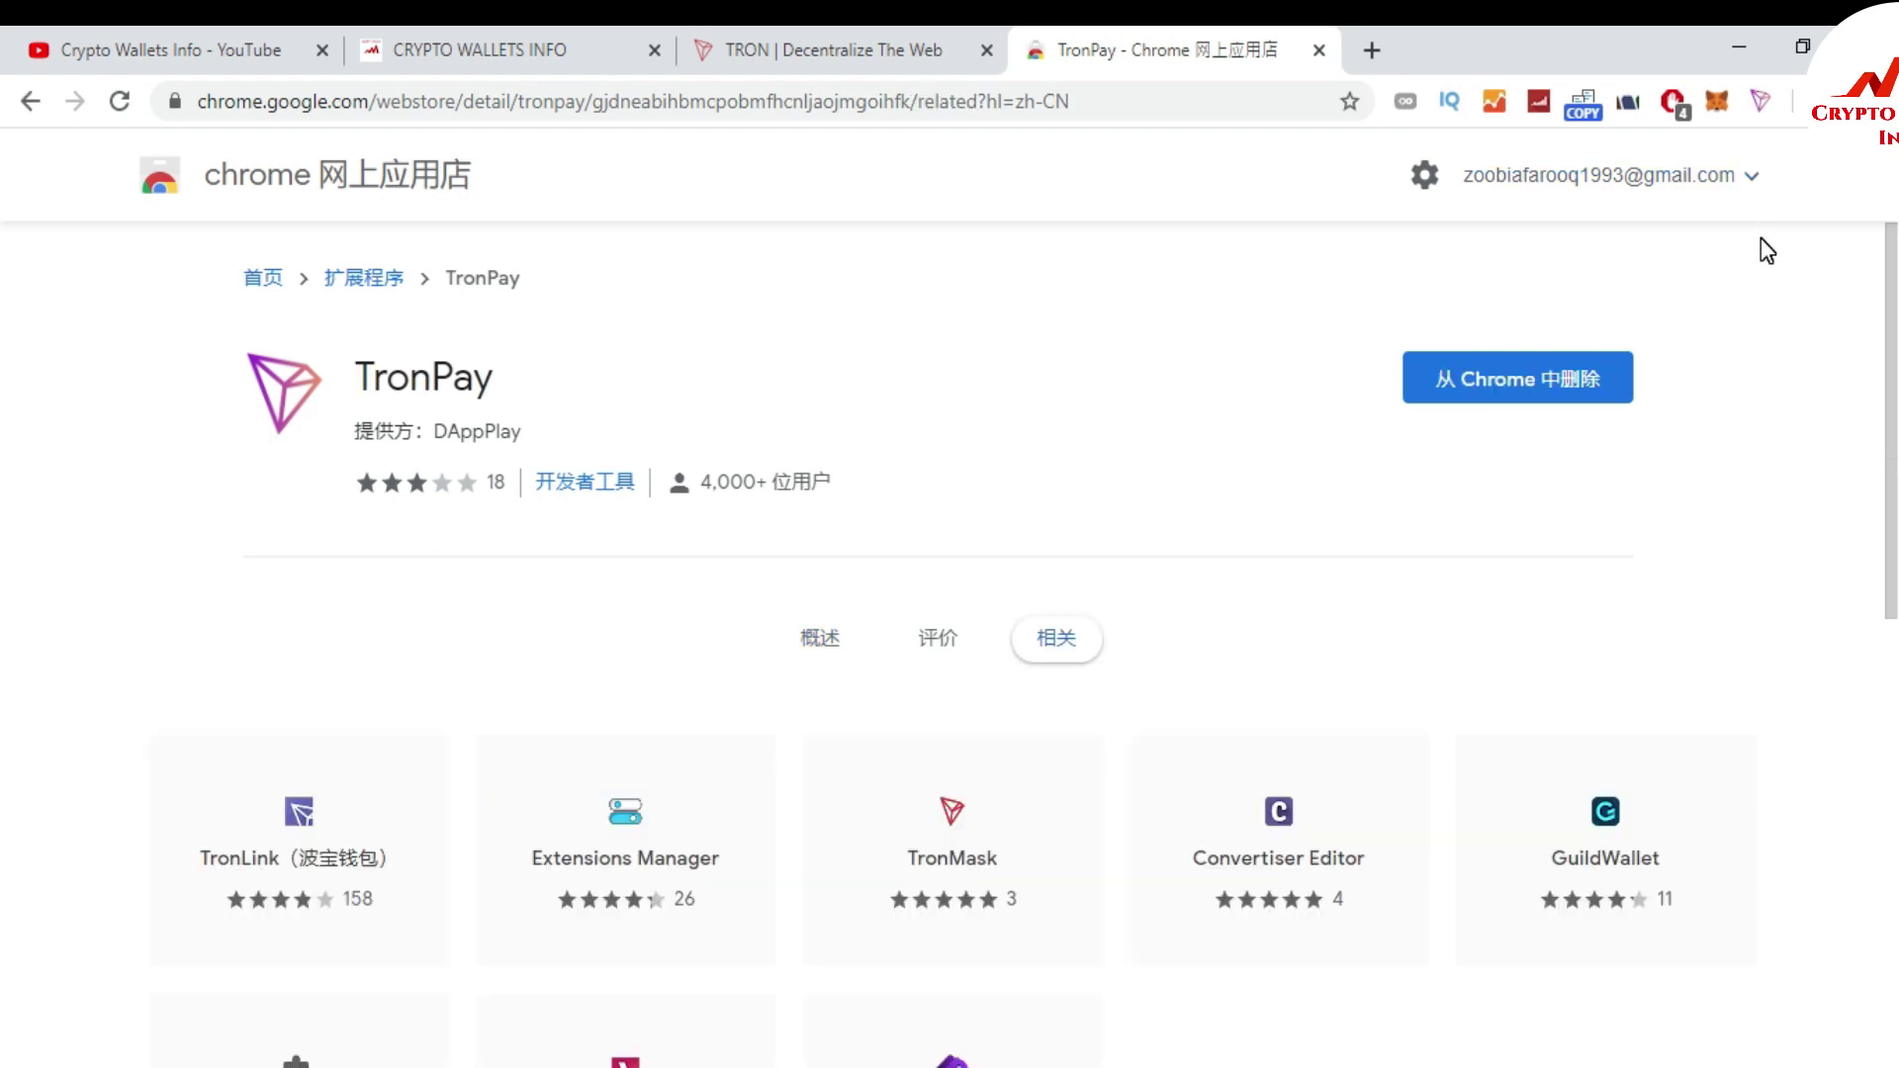
- In the TronPay popup, enter a wallet password and matching confirmation, removing an extra character
click(1763, 102)
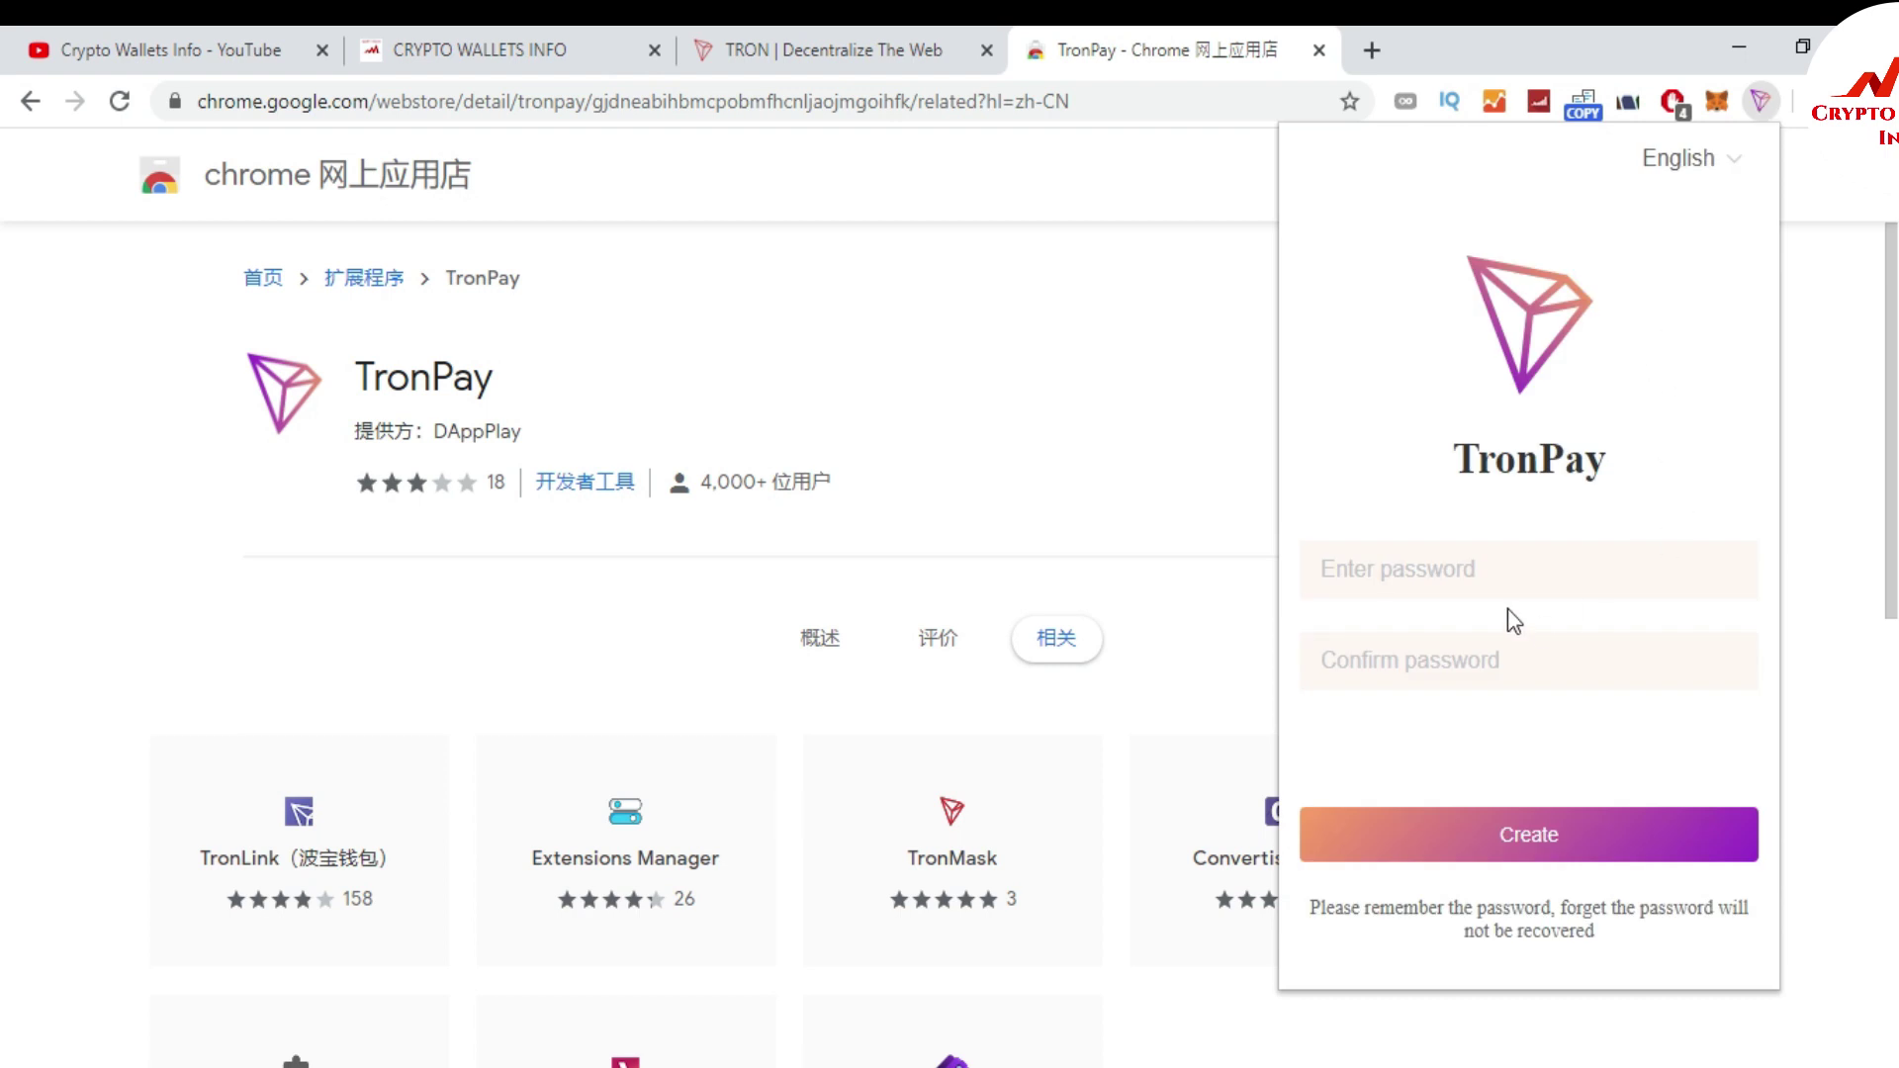
click(1491, 573)
text(**********)
key(Tab)
text(******)
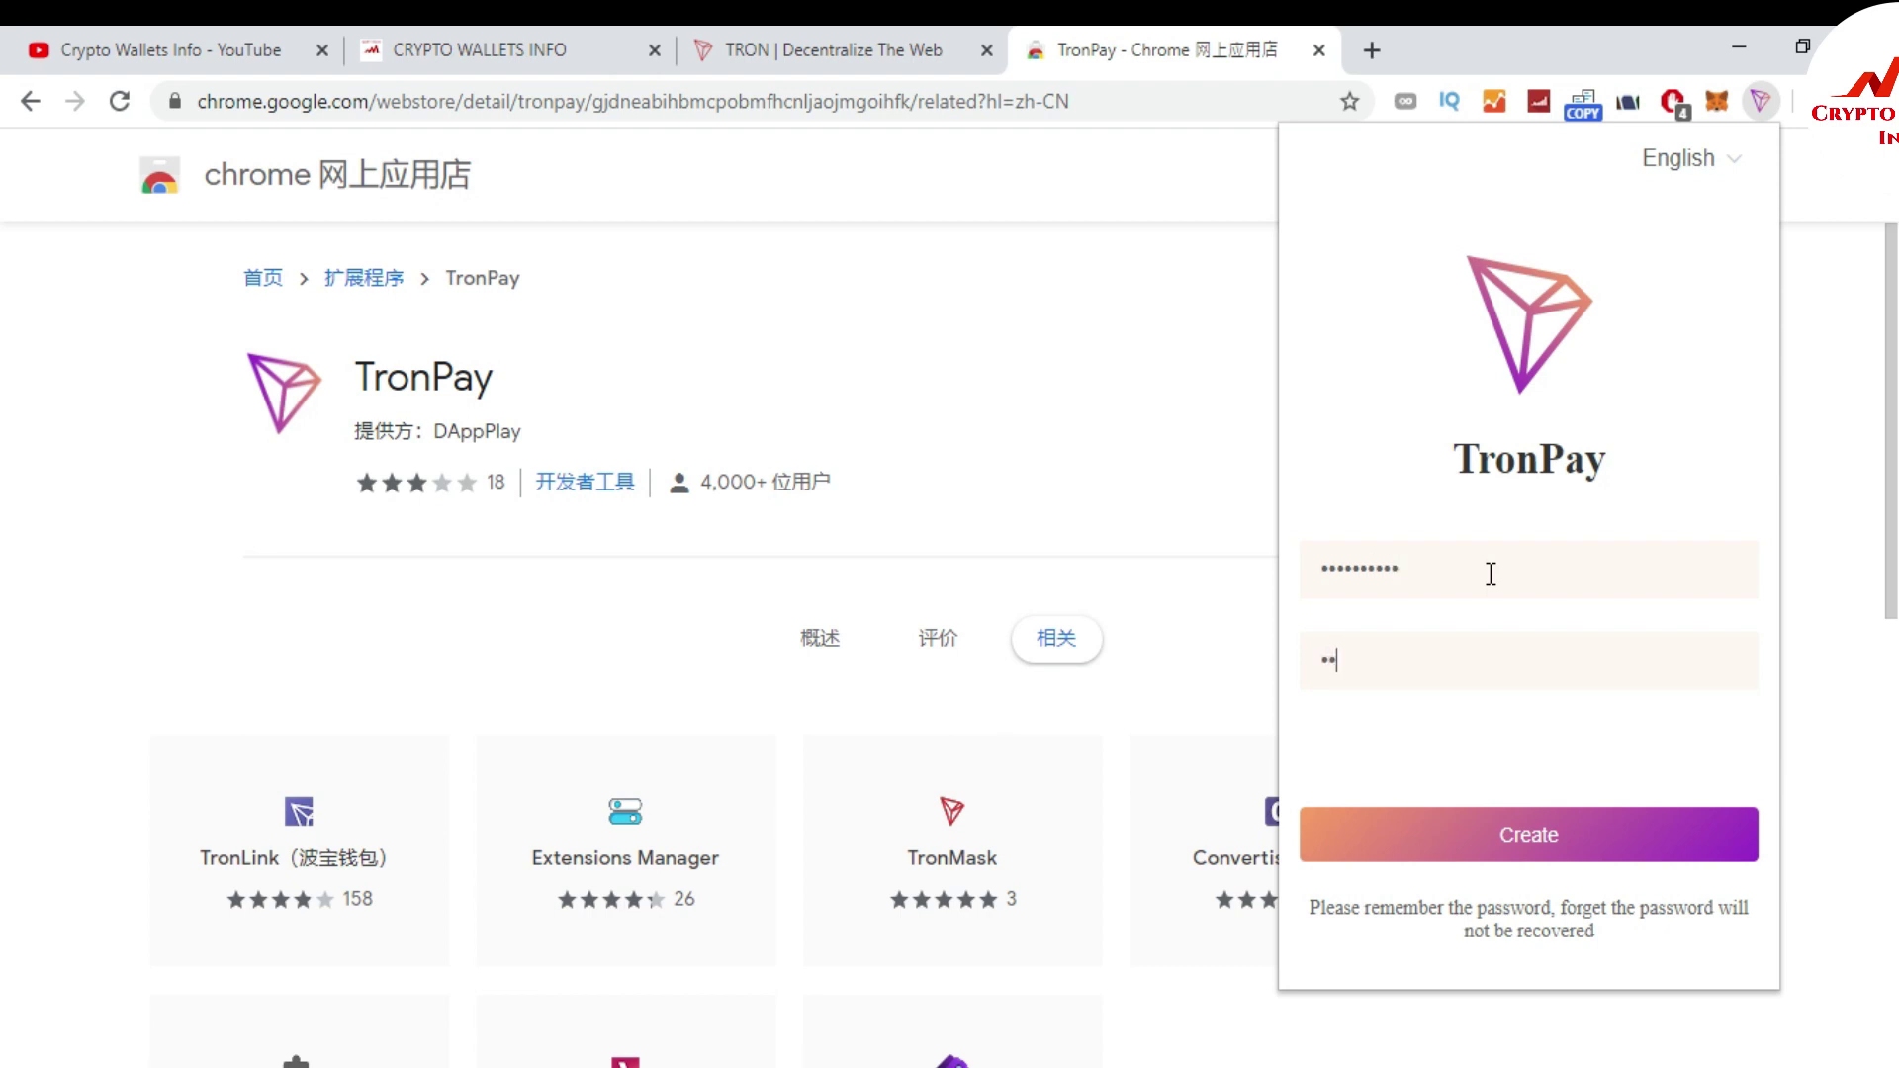
text(*****)
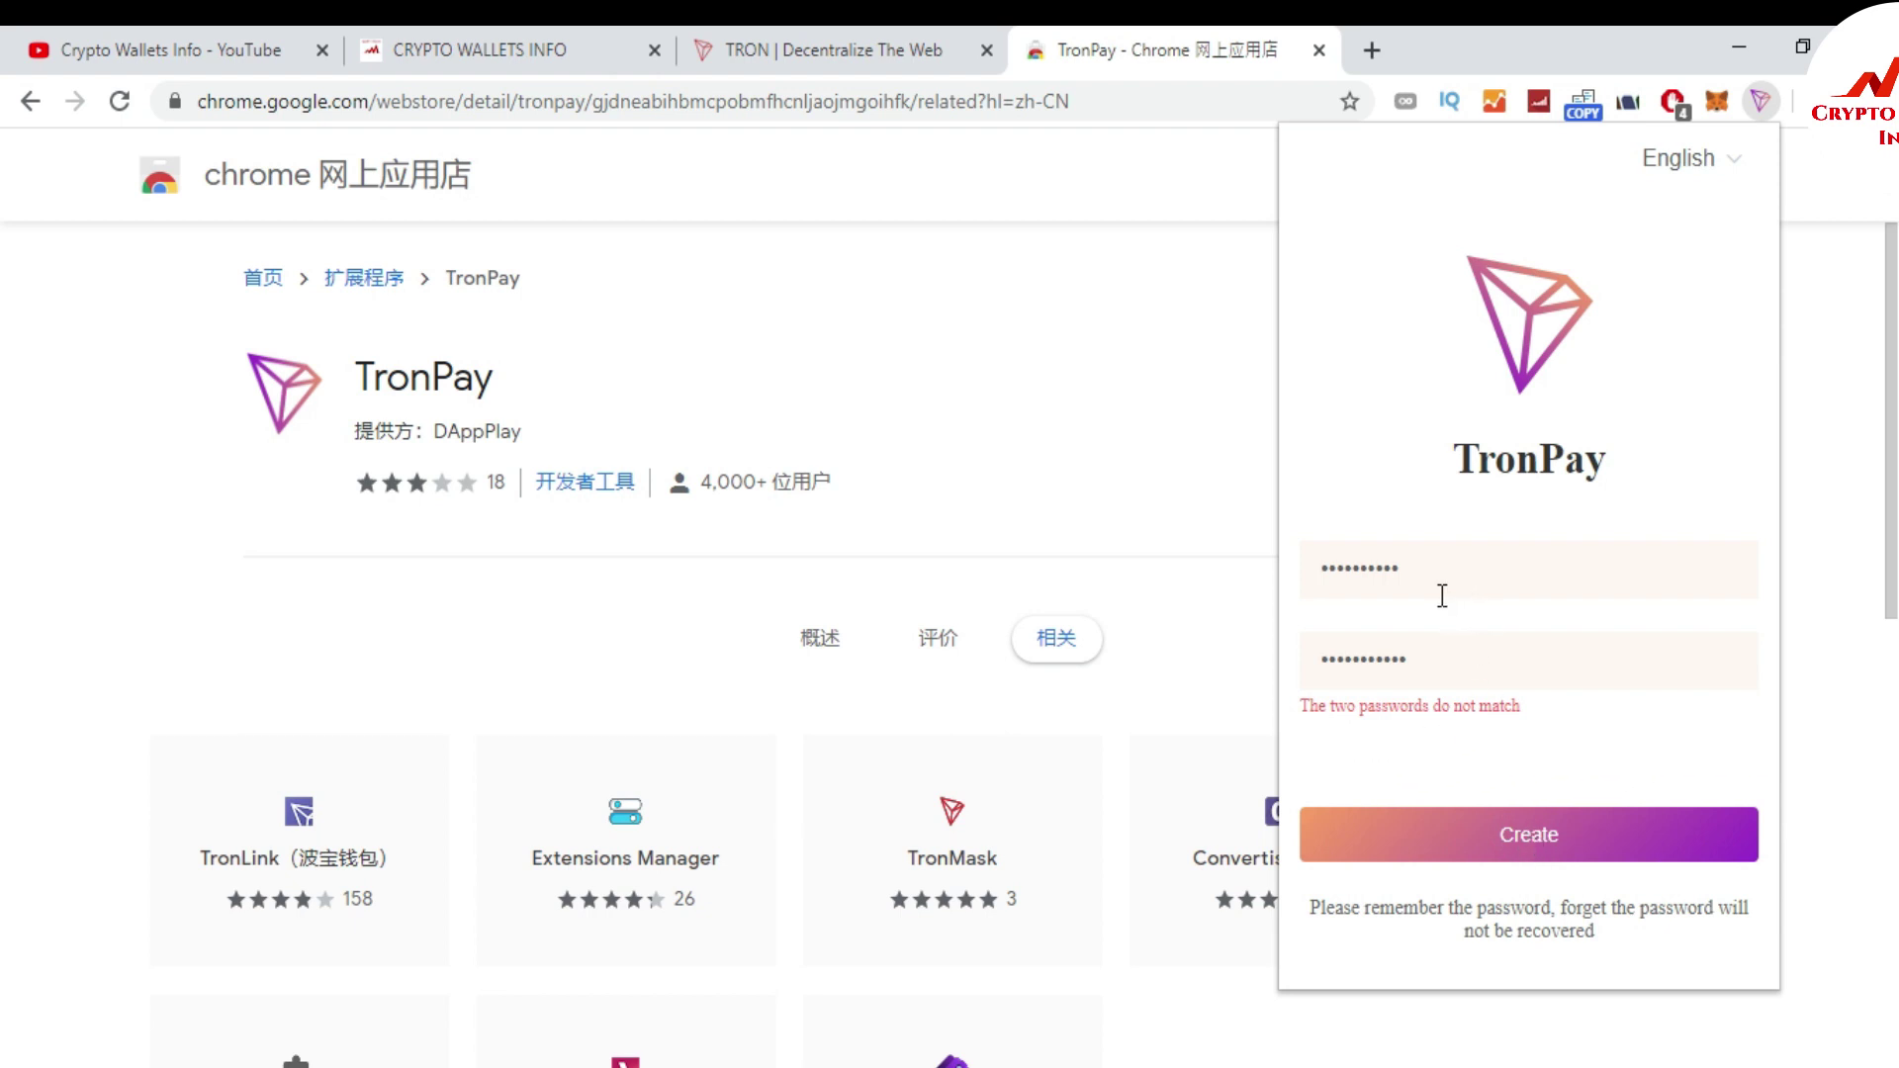
click(1437, 667)
key(BackSpace)
- Submit the password with Create and accept the TronPay user agreement
click(1550, 841)
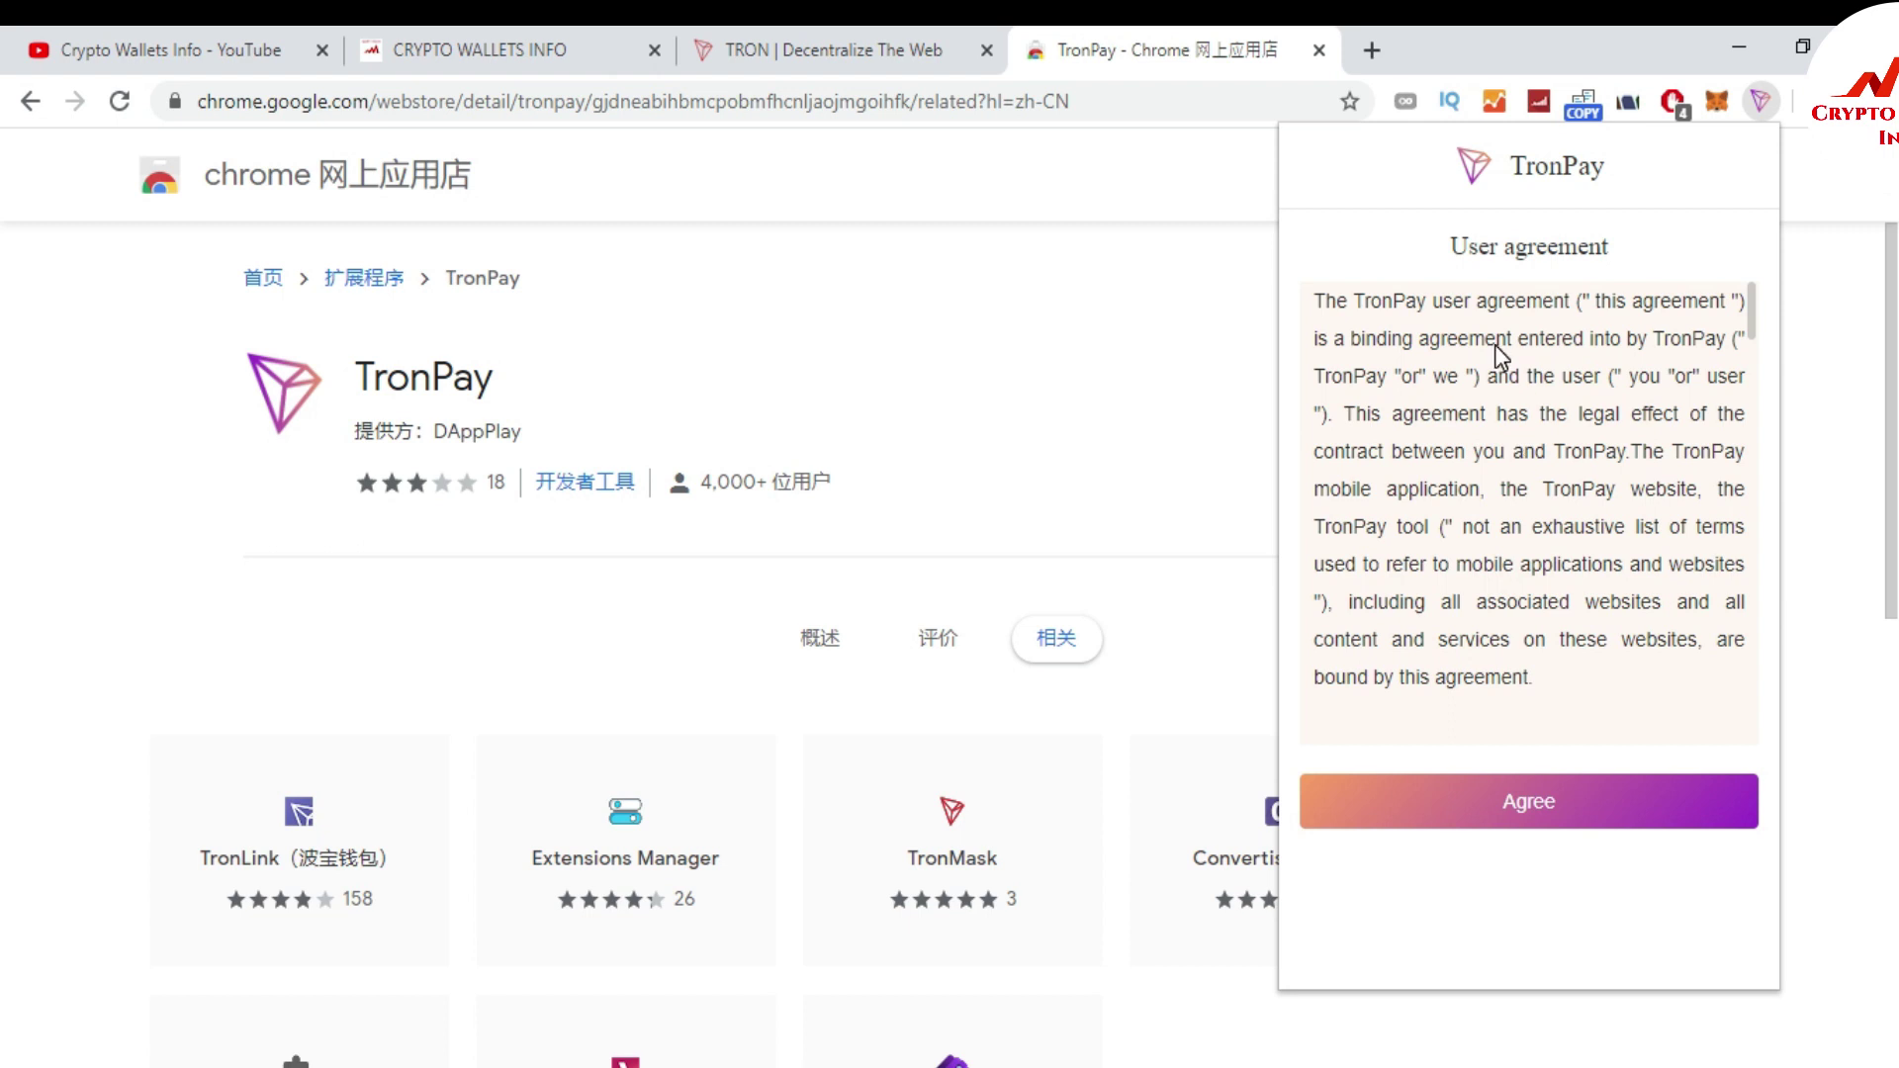
drag(1749, 309, 1754, 720)
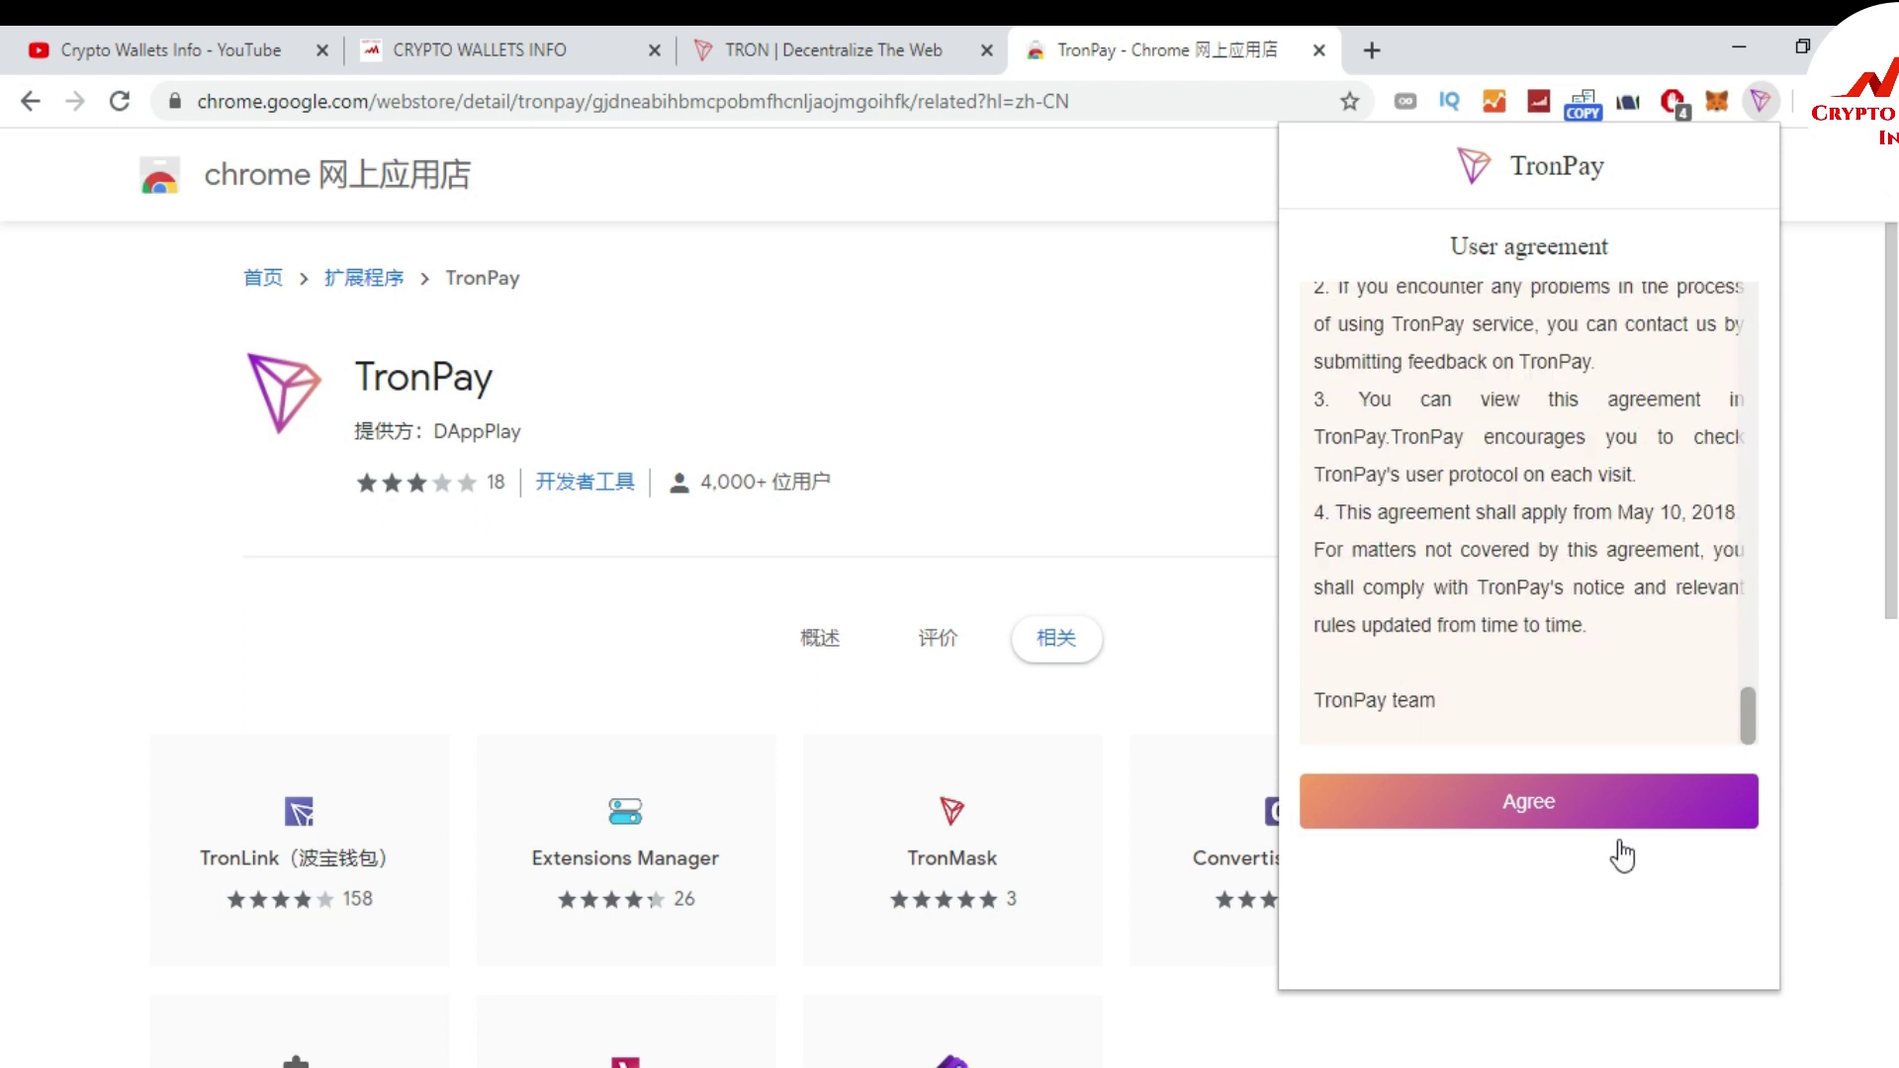
click(1525, 802)
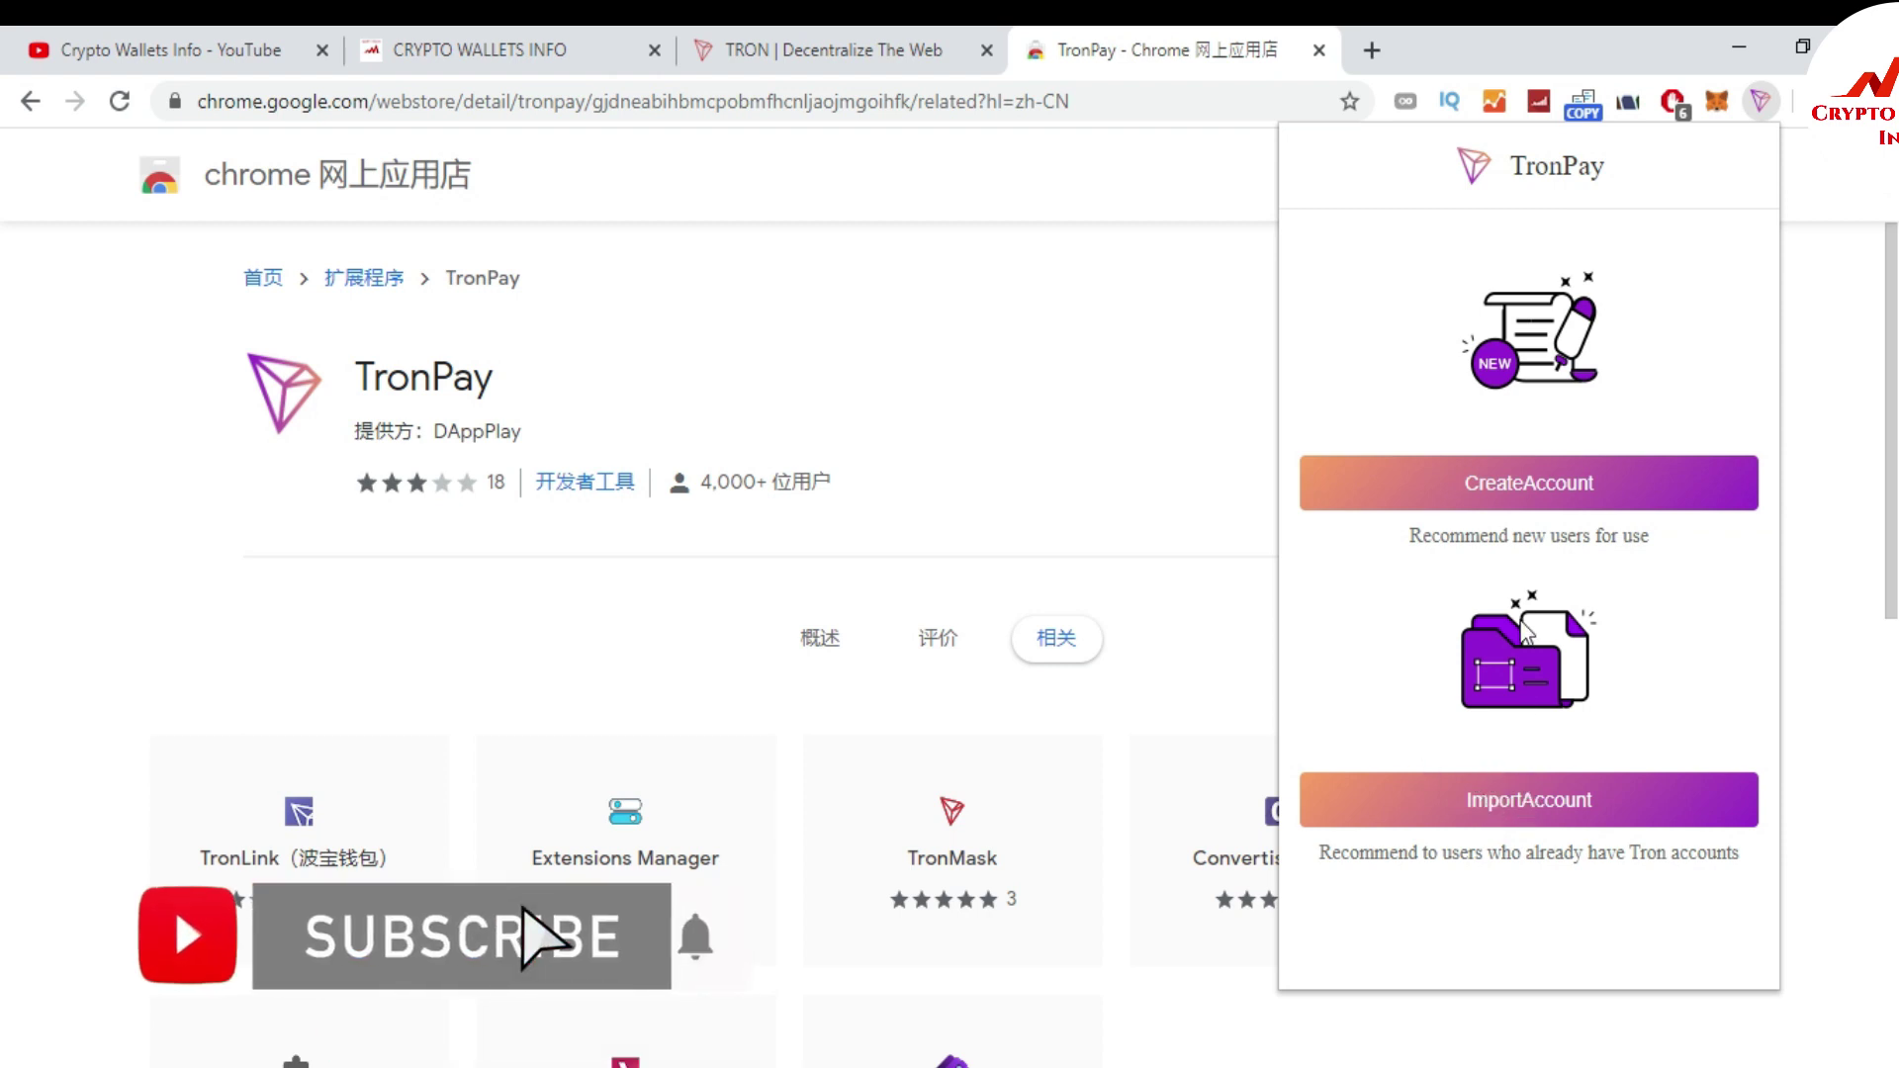
- Create a new TronPay account and copy its private key with CopyPrivate
click(1523, 484)
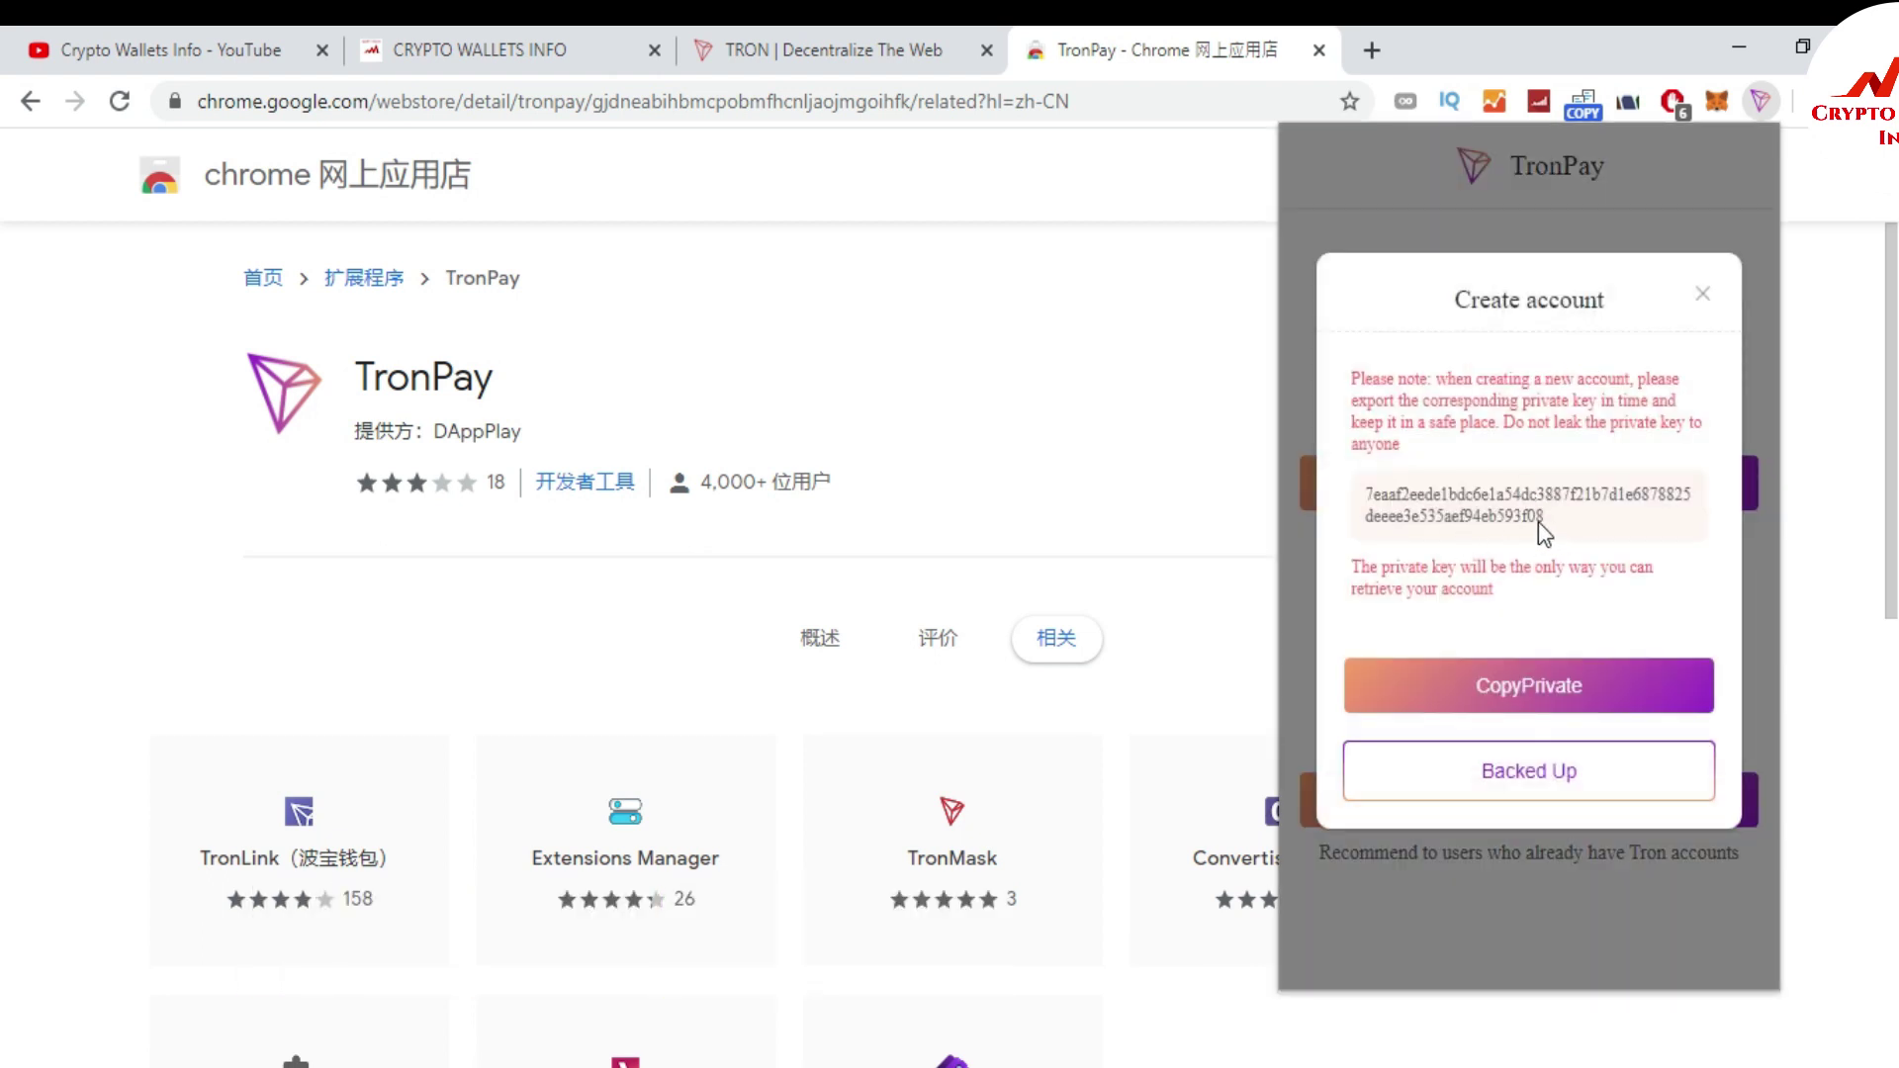
click(1549, 521)
click(1532, 689)
mouse_move(920, 1067)
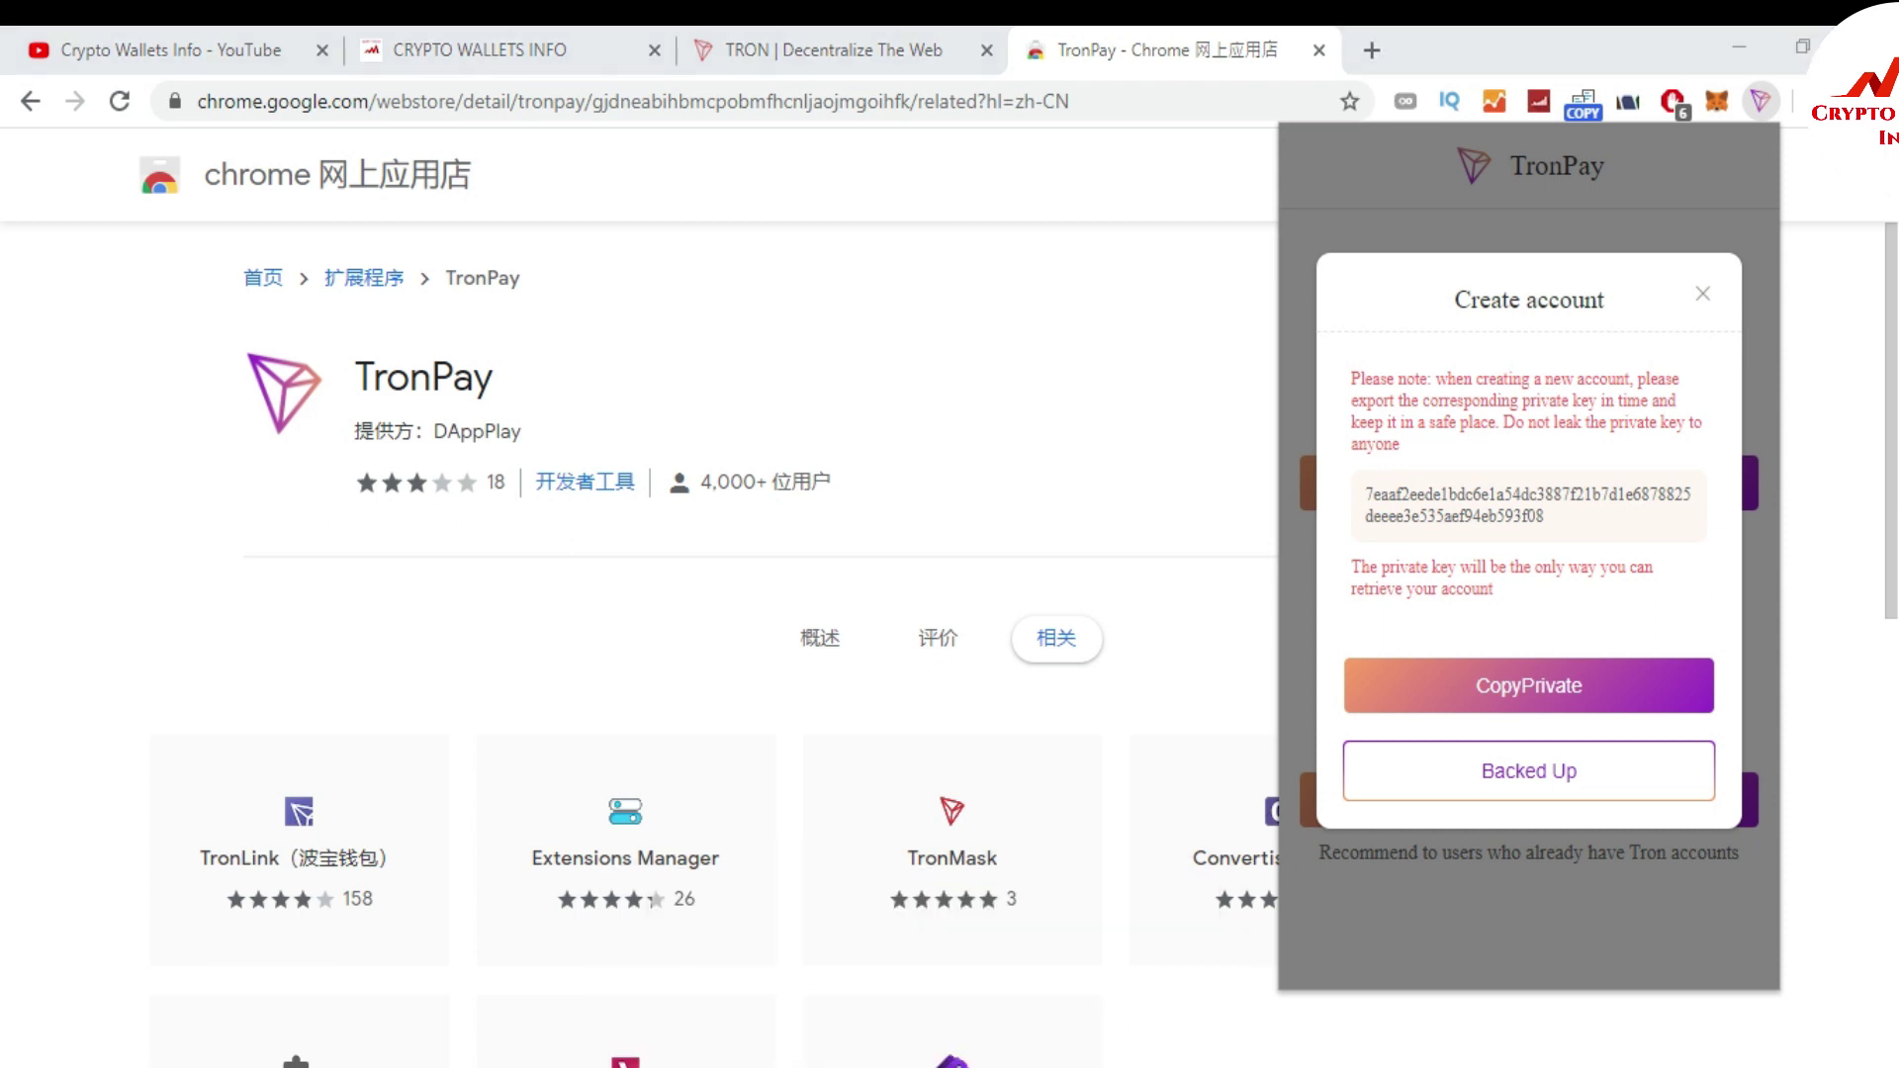
- Paste the private key into a new Notepad, labelled 'Private Key :'
right_click(921, 1067)
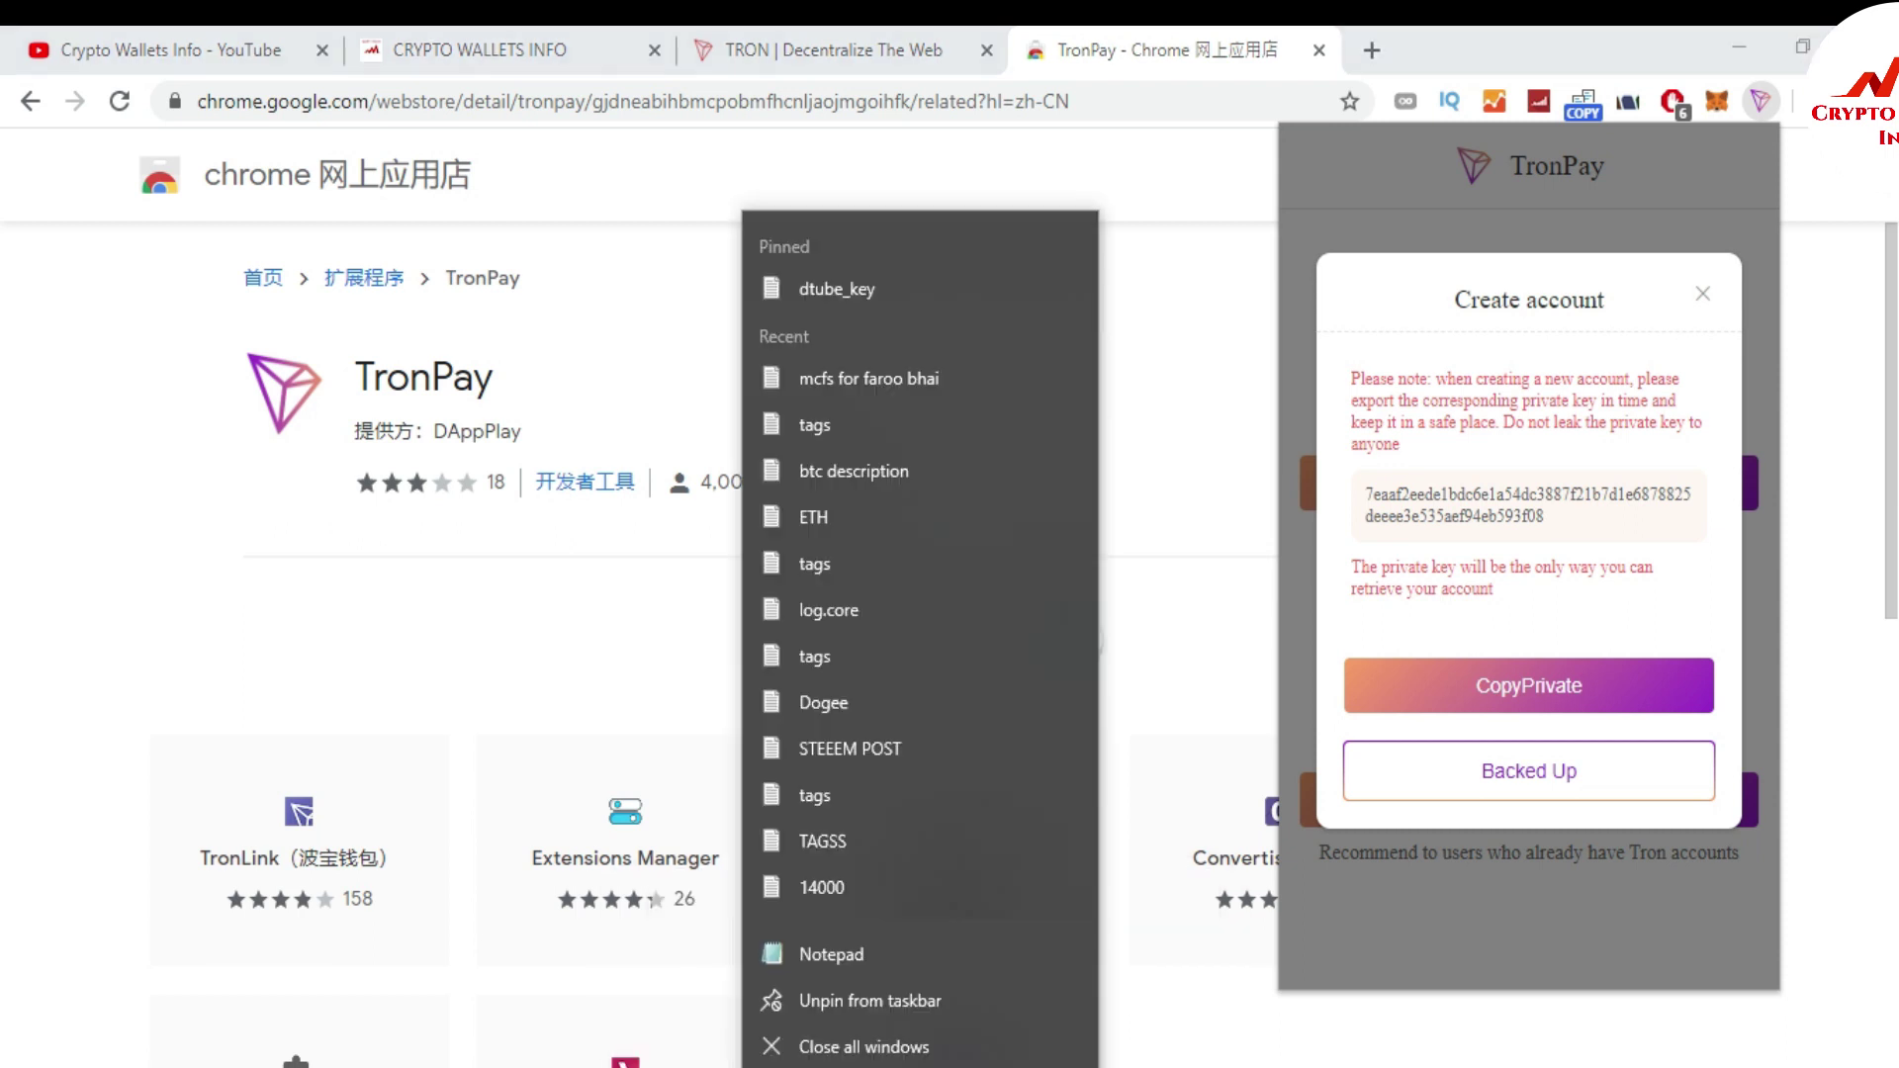
click(910, 1054)
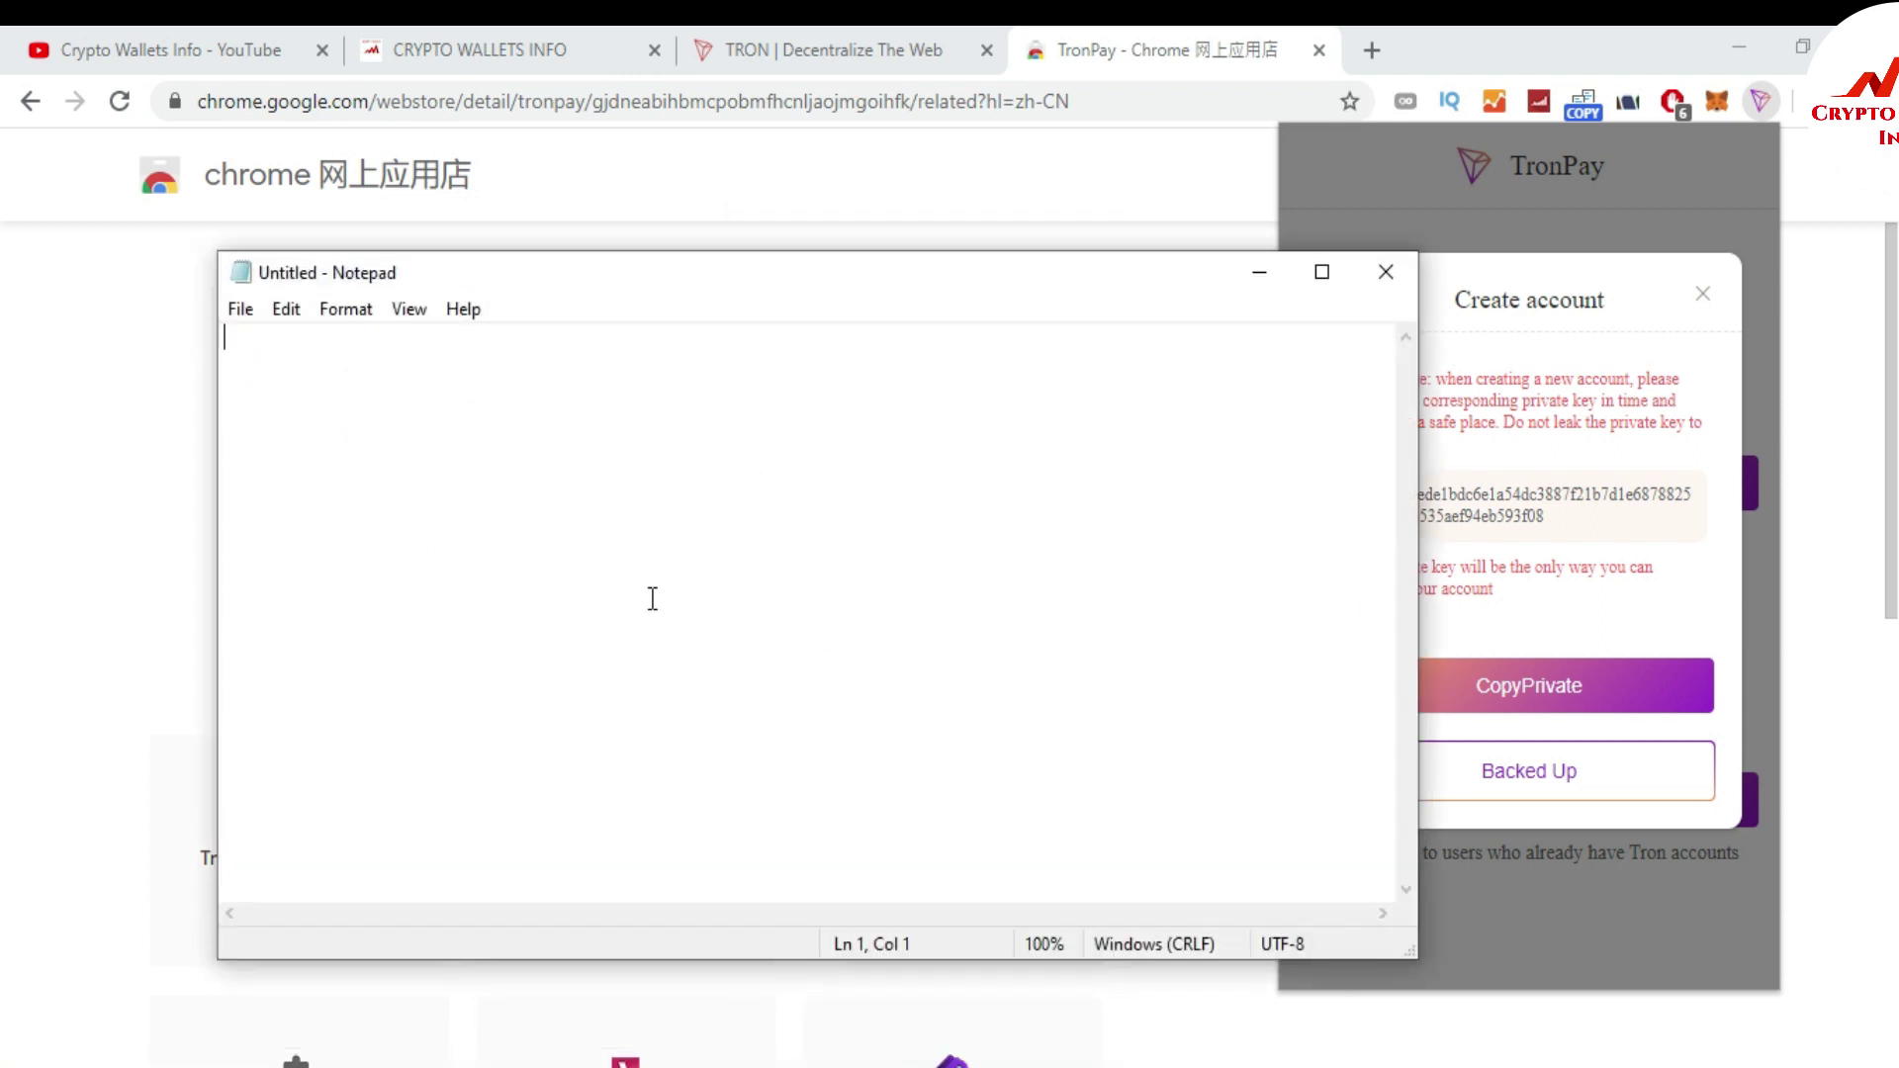
key(ctrl+v)
click(232, 336)
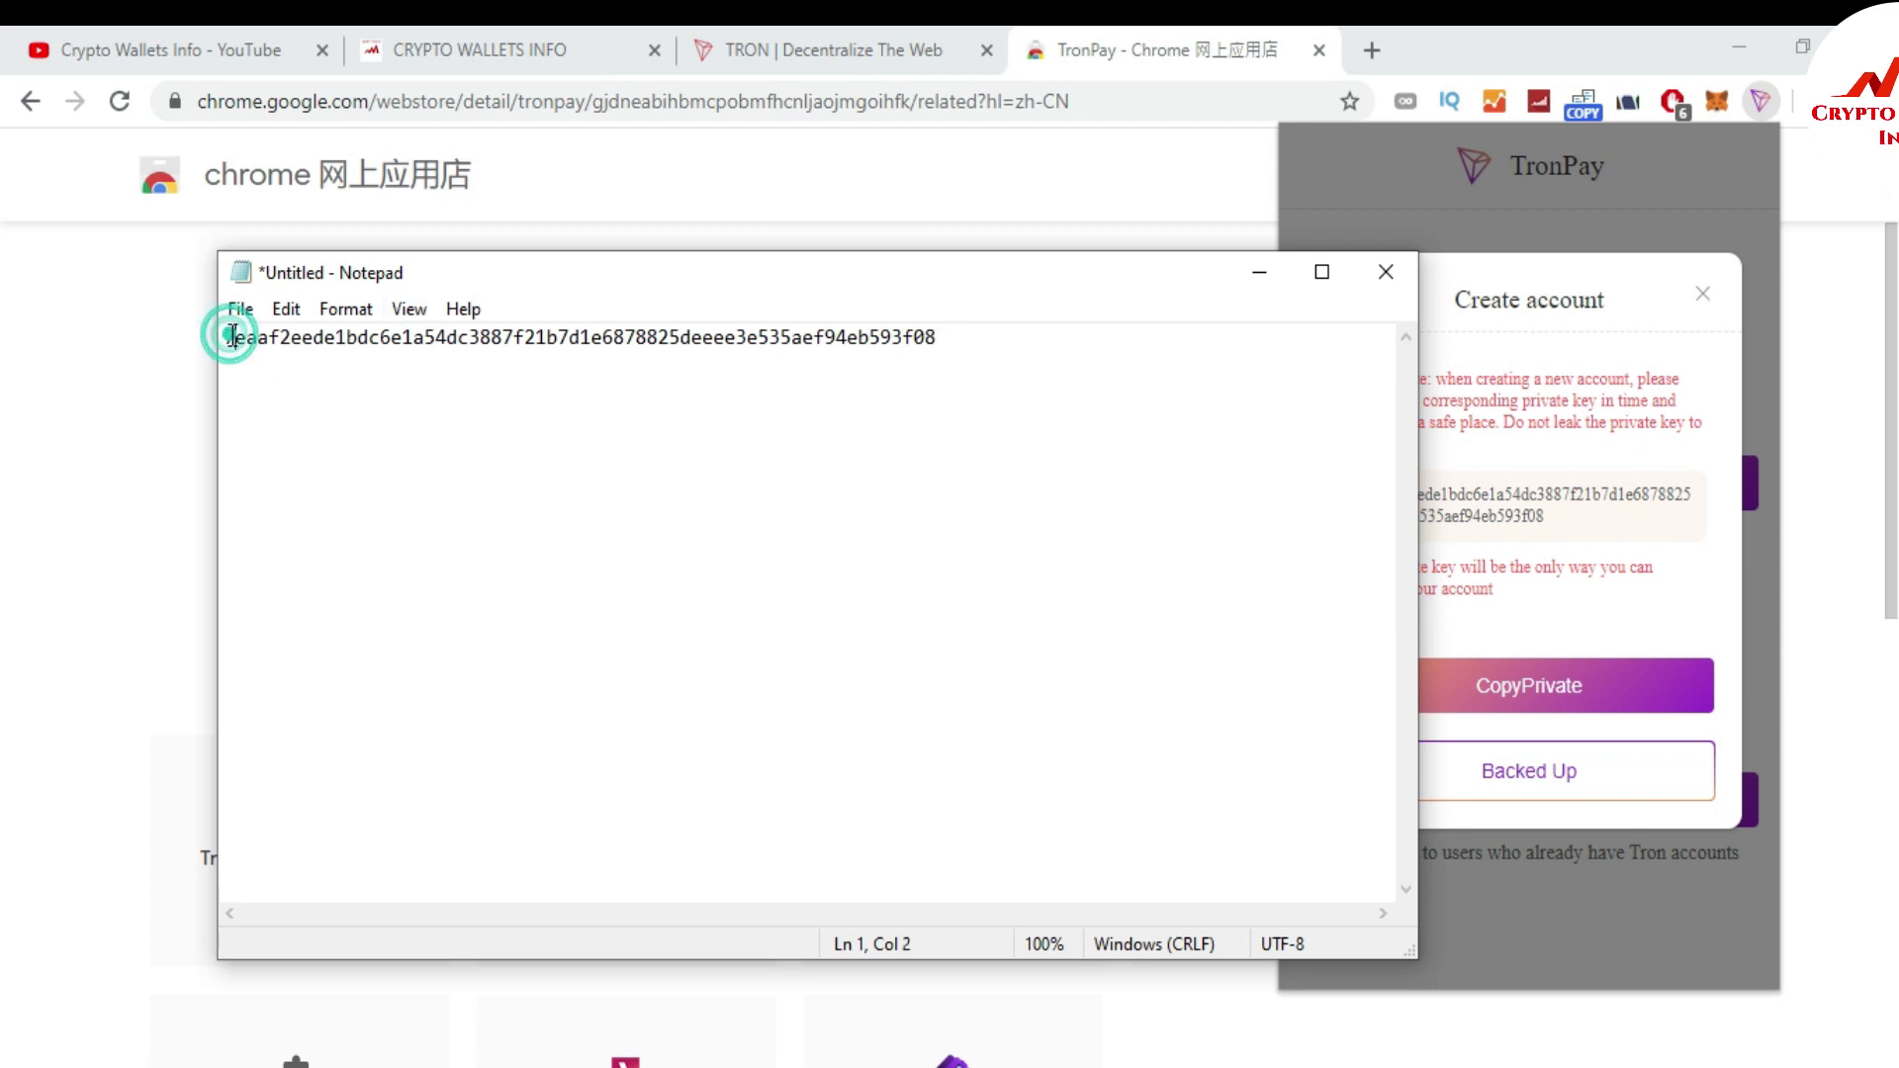
click(226, 337)
text(P)
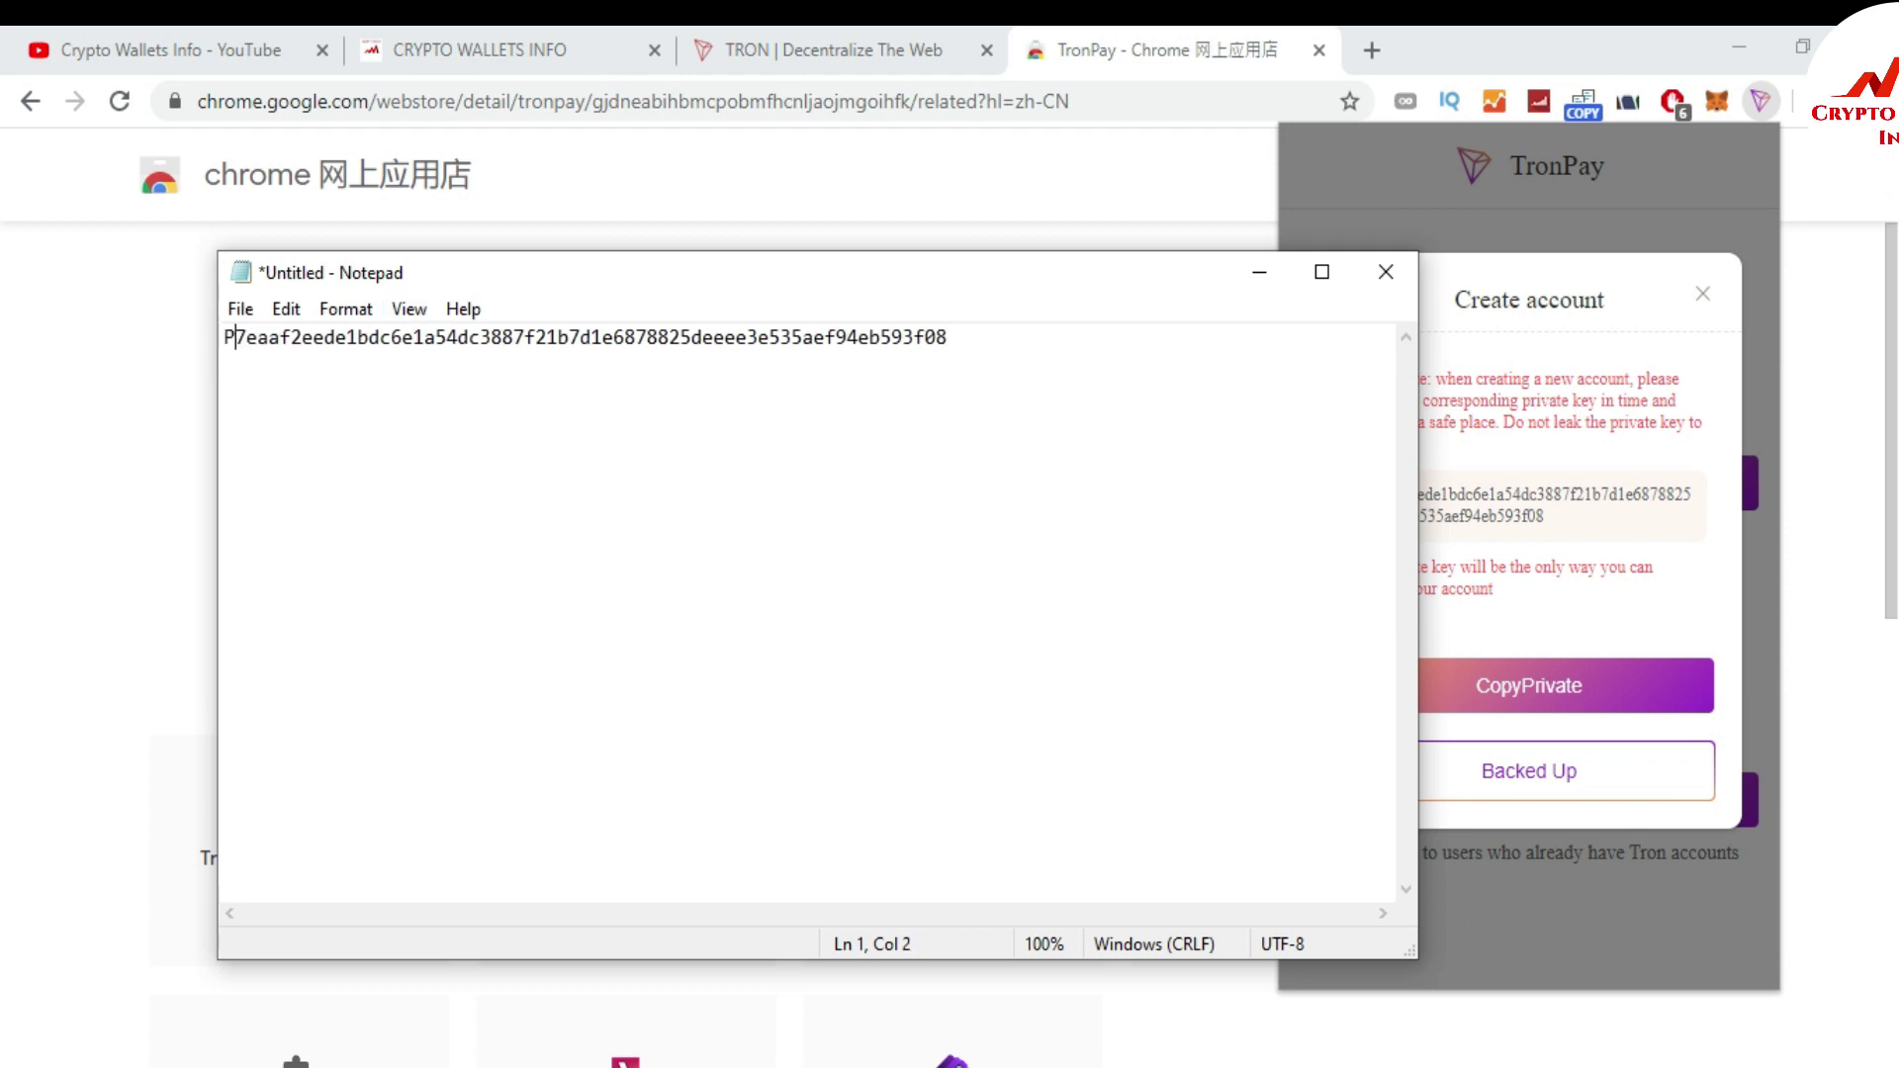
text(rivate )
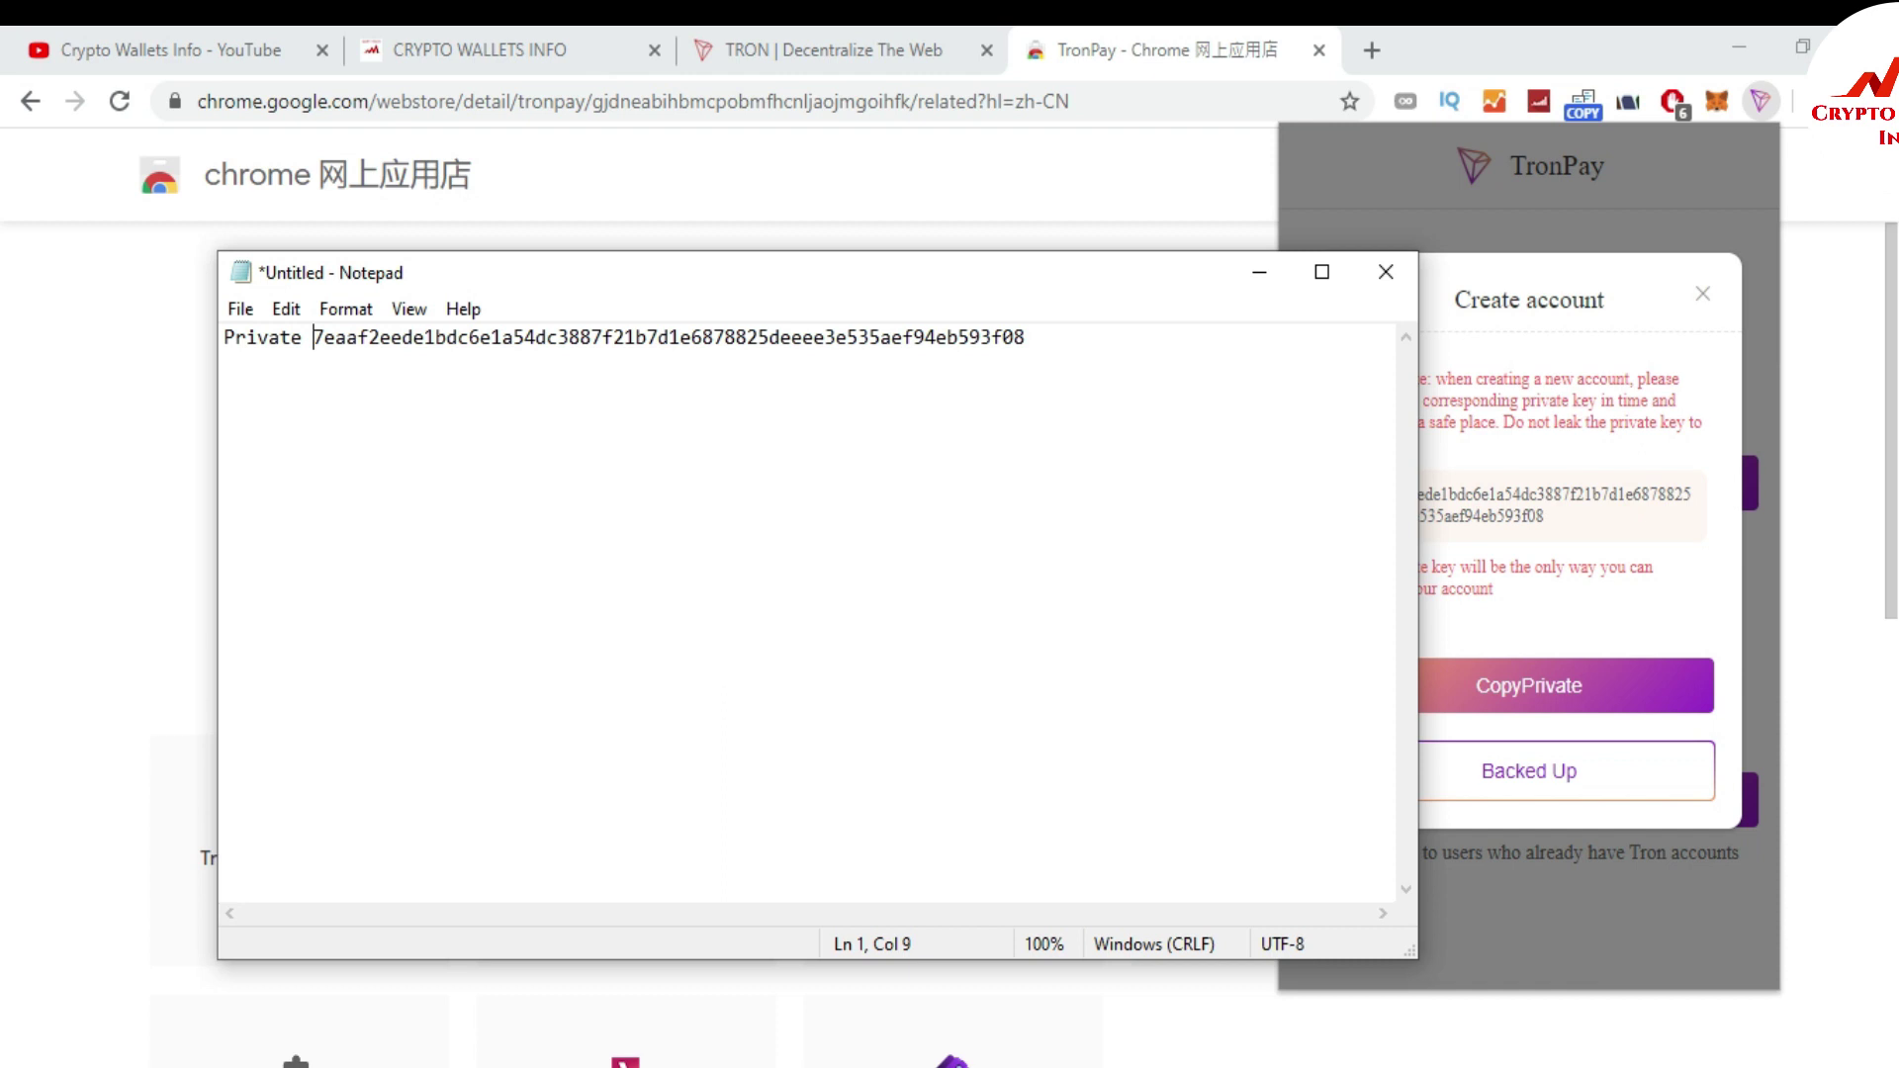
text(Key)
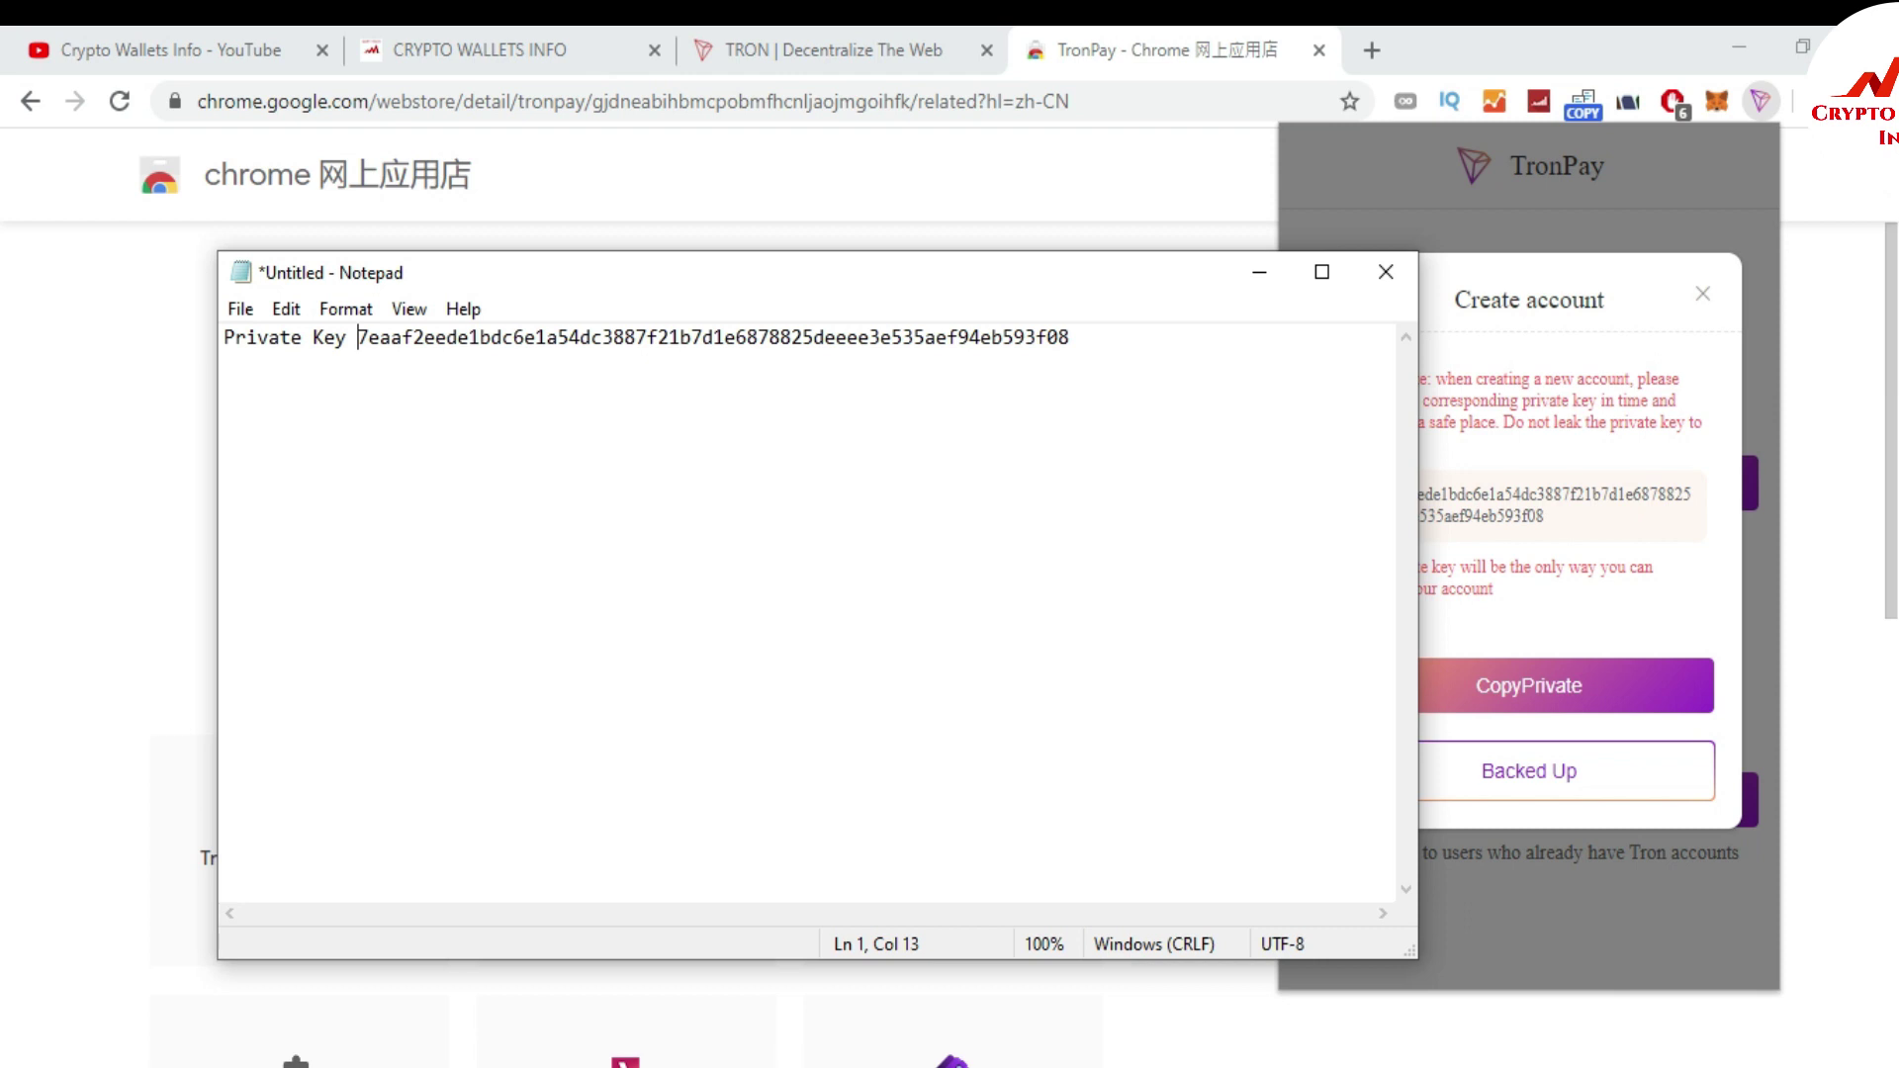
text(:)
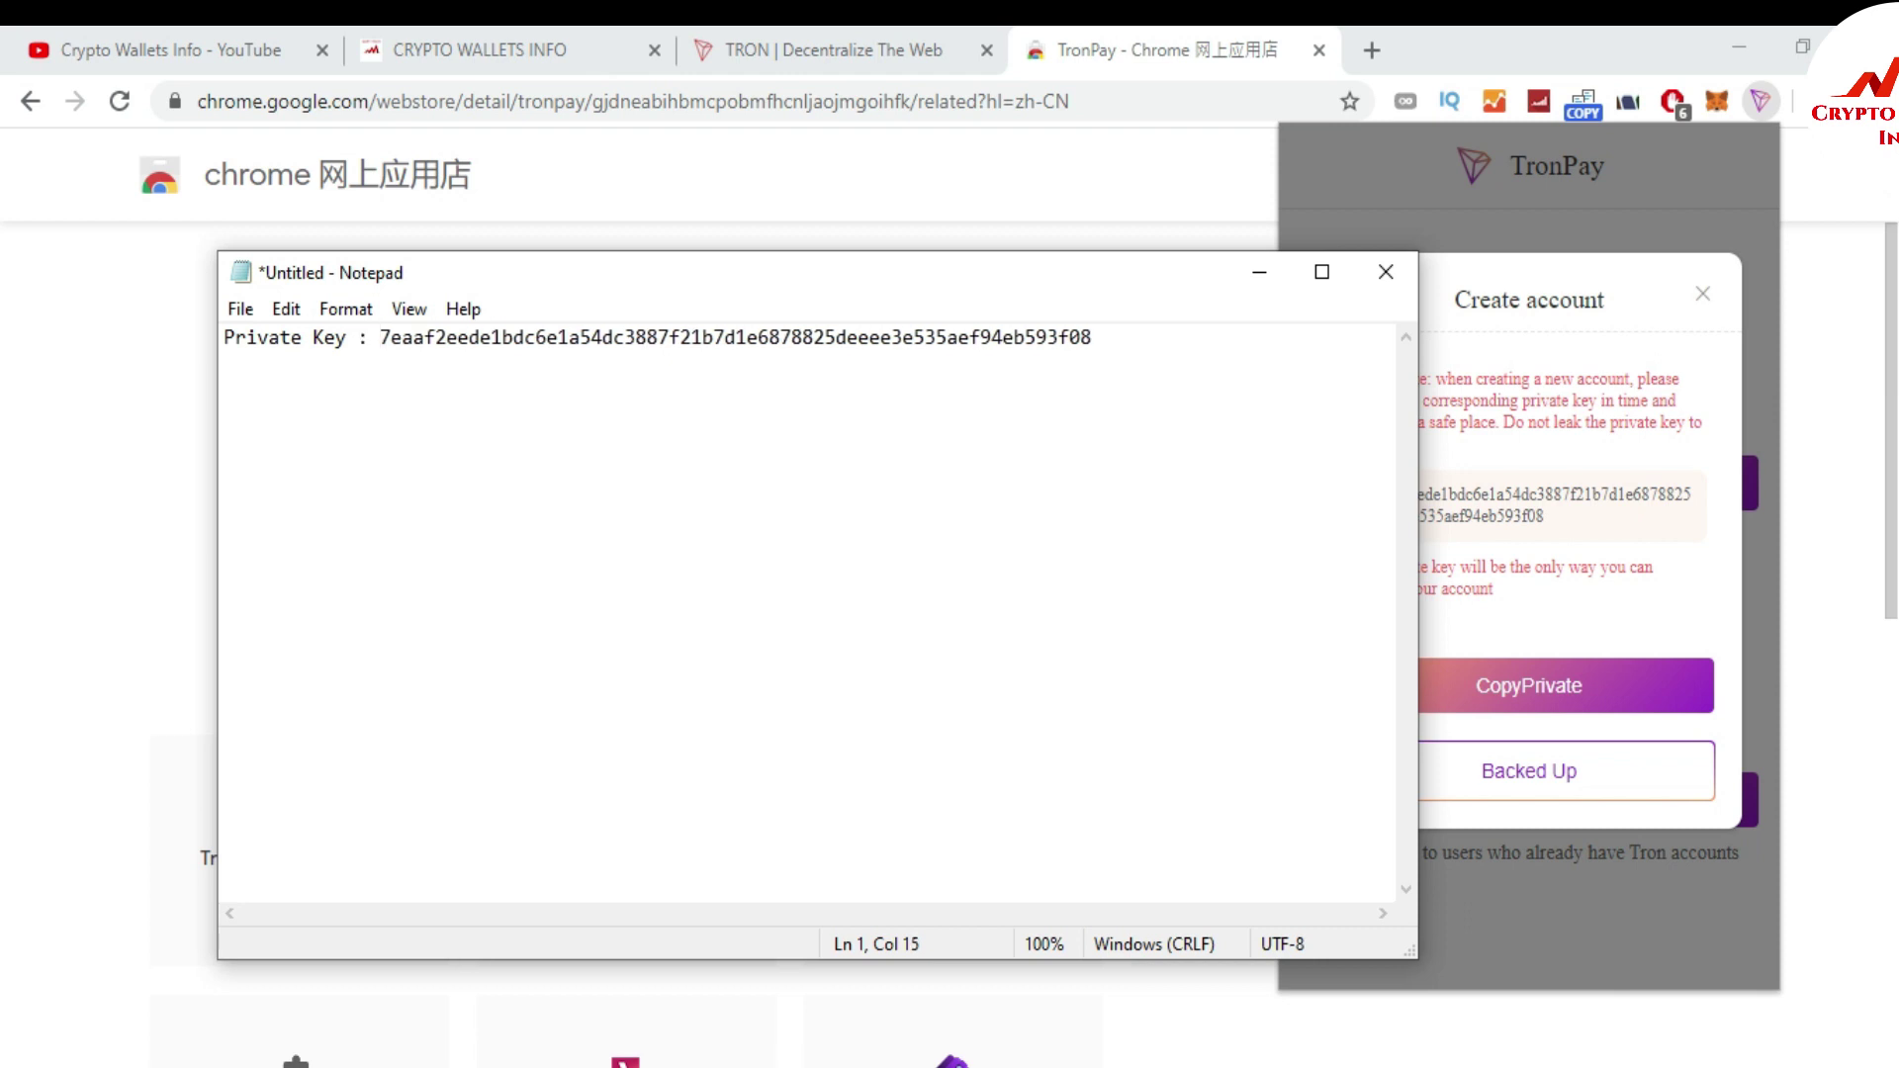
- Save the note as Backup.txt
click(239, 308)
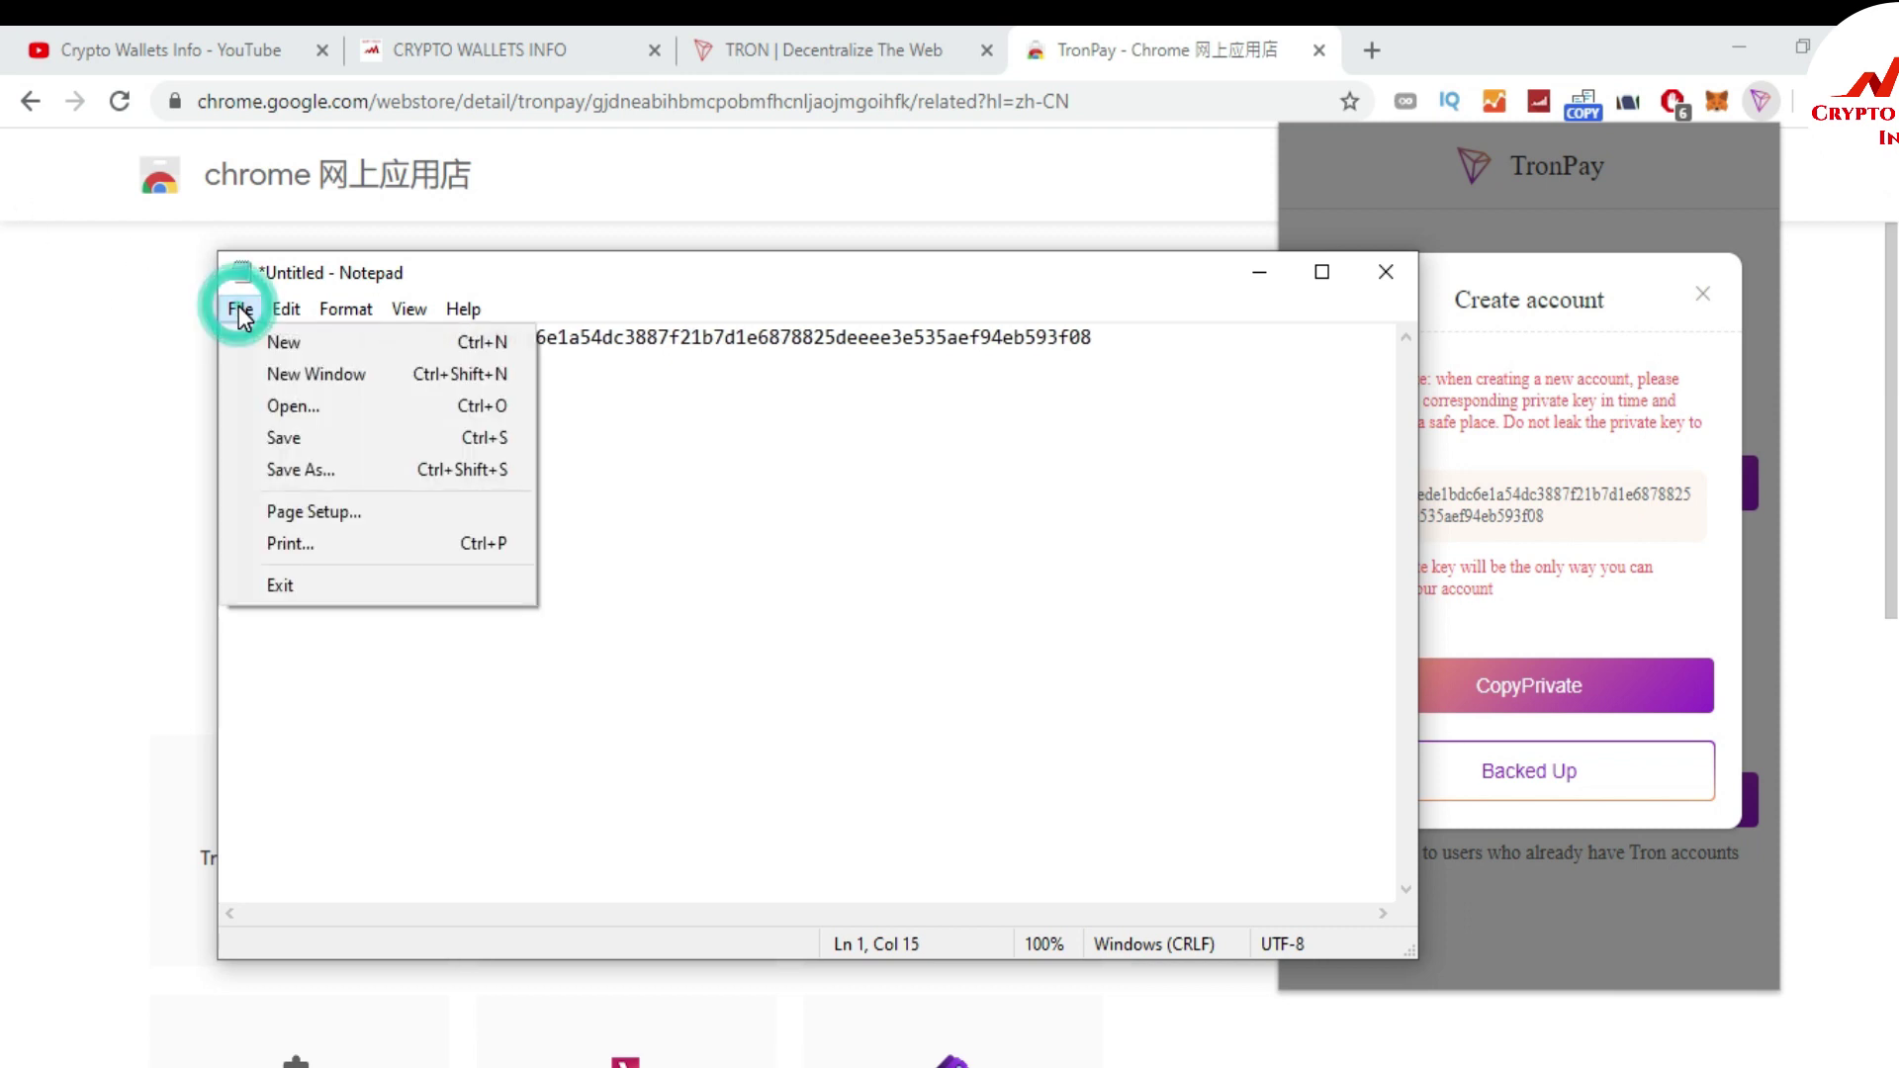
click(325, 471)
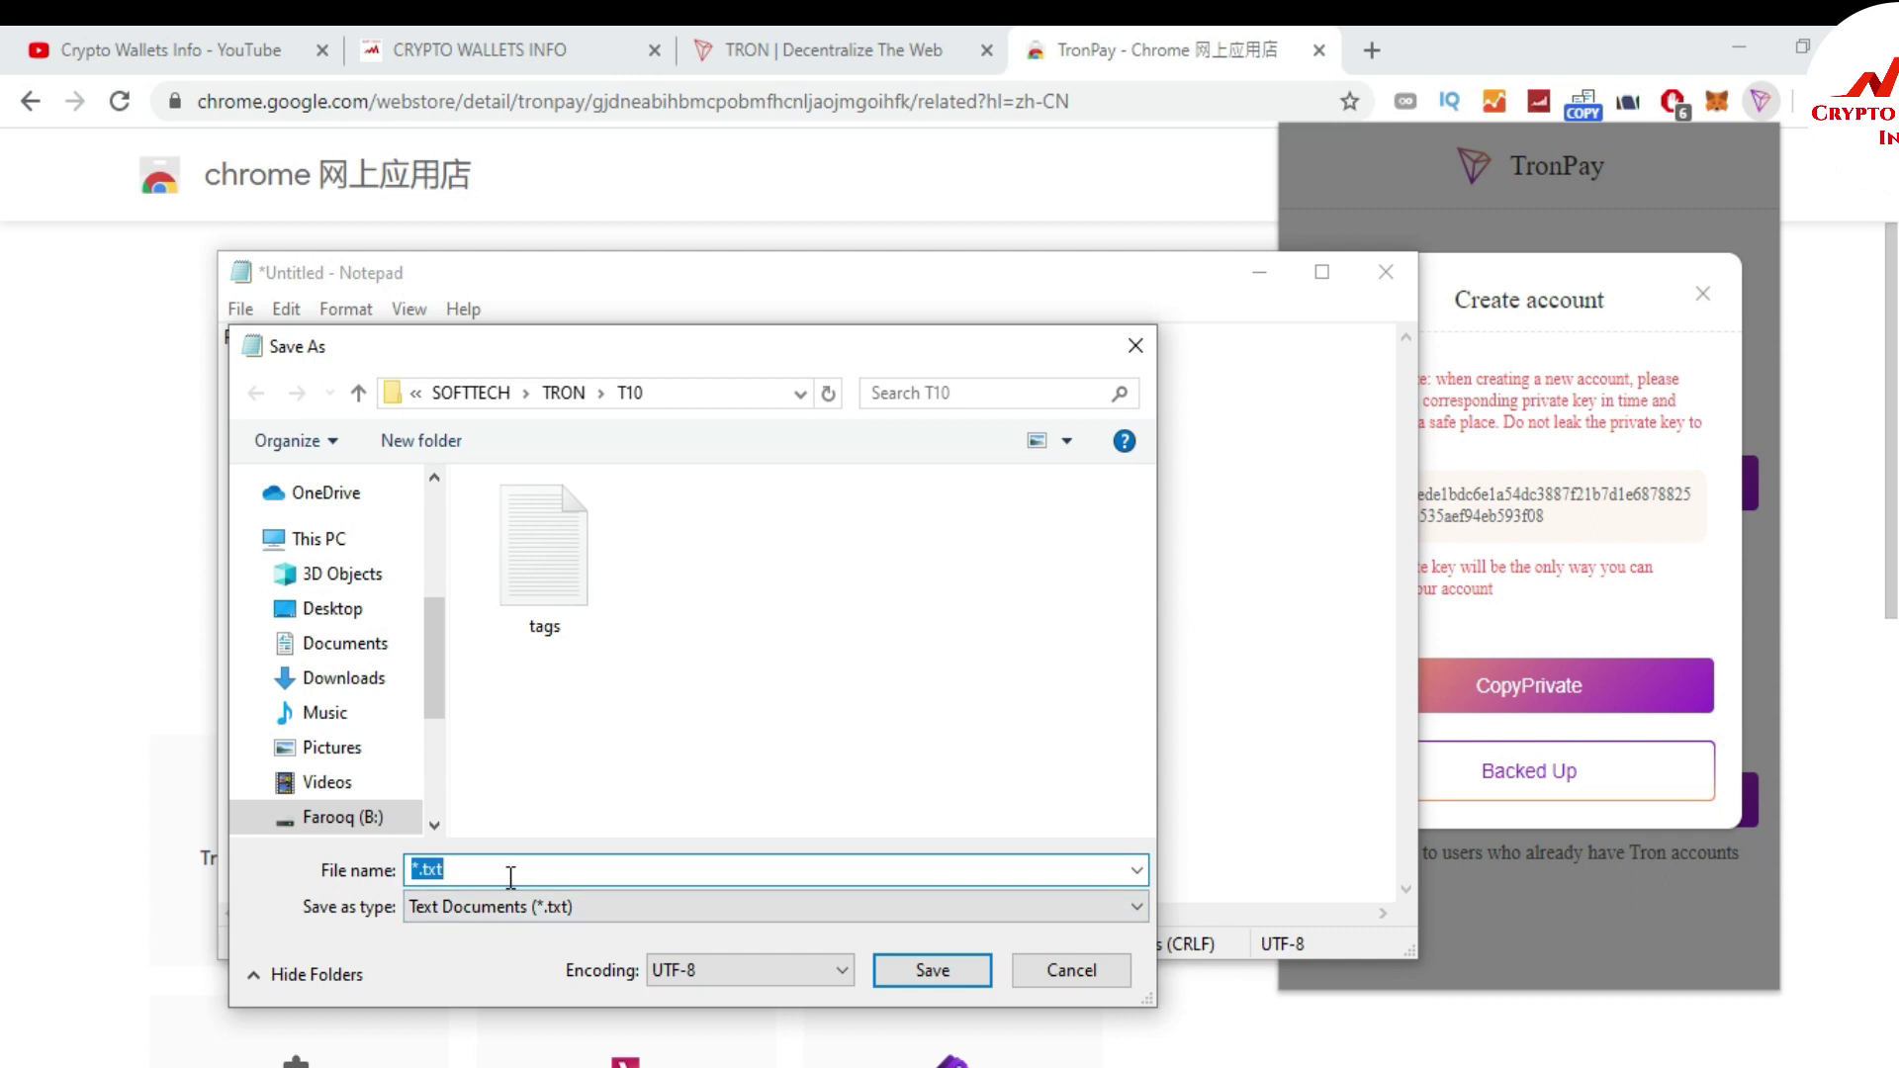
text(Backup)
click(922, 972)
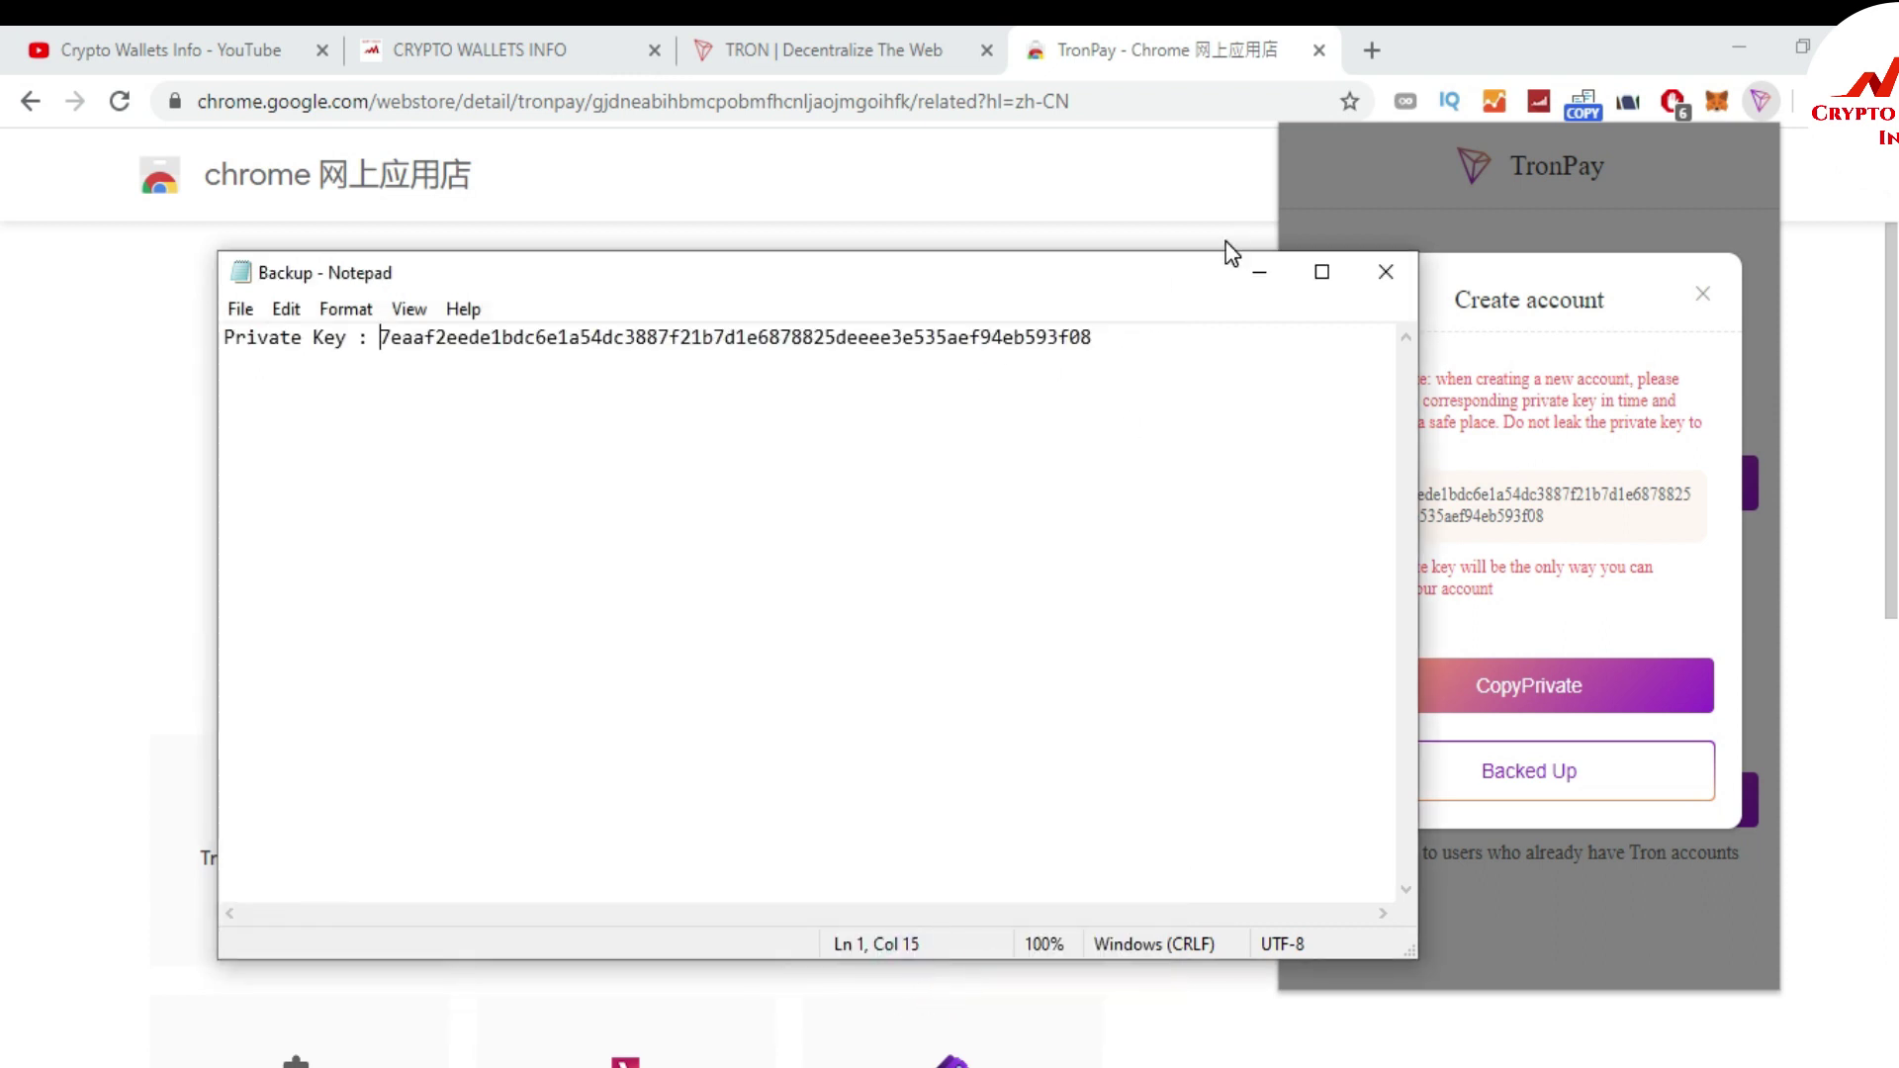
- Return from Notepad to Chrome and reopen the TronPay popup showing the generated private key
click(1260, 277)
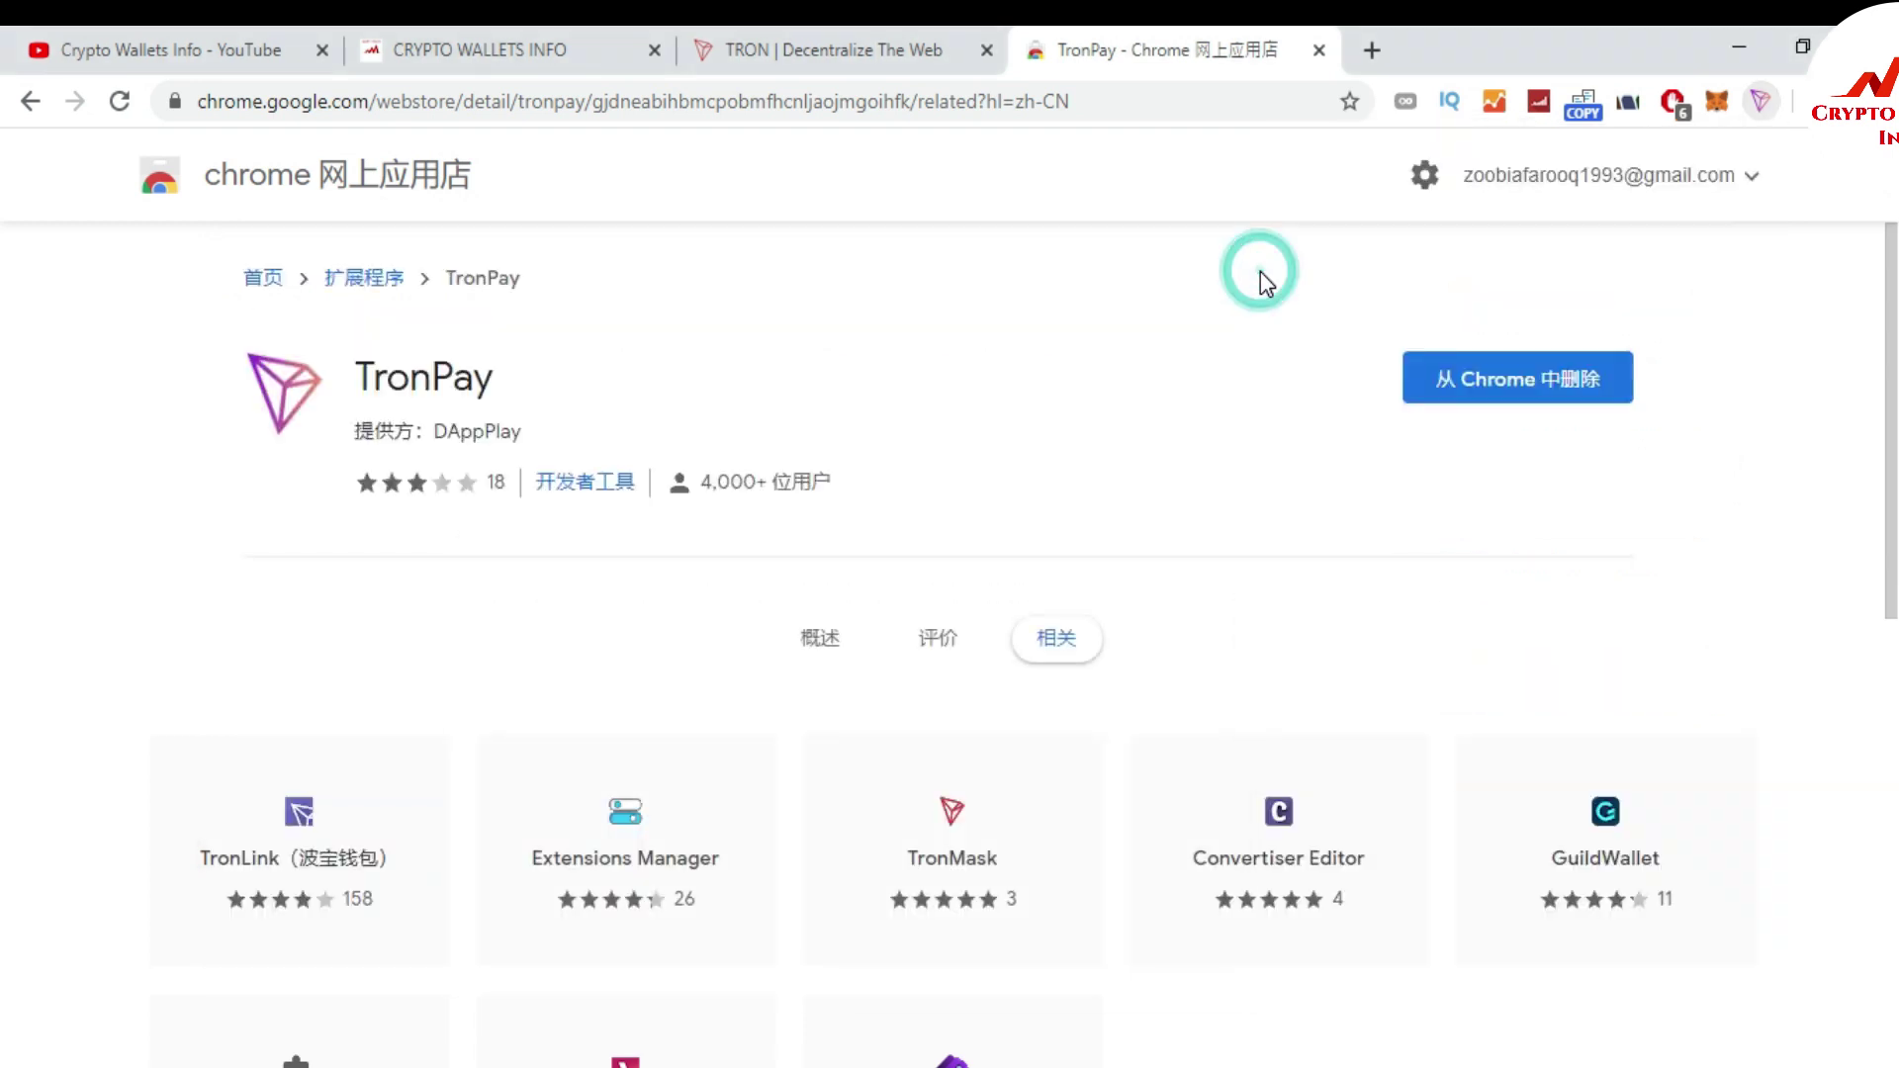
click(1760, 99)
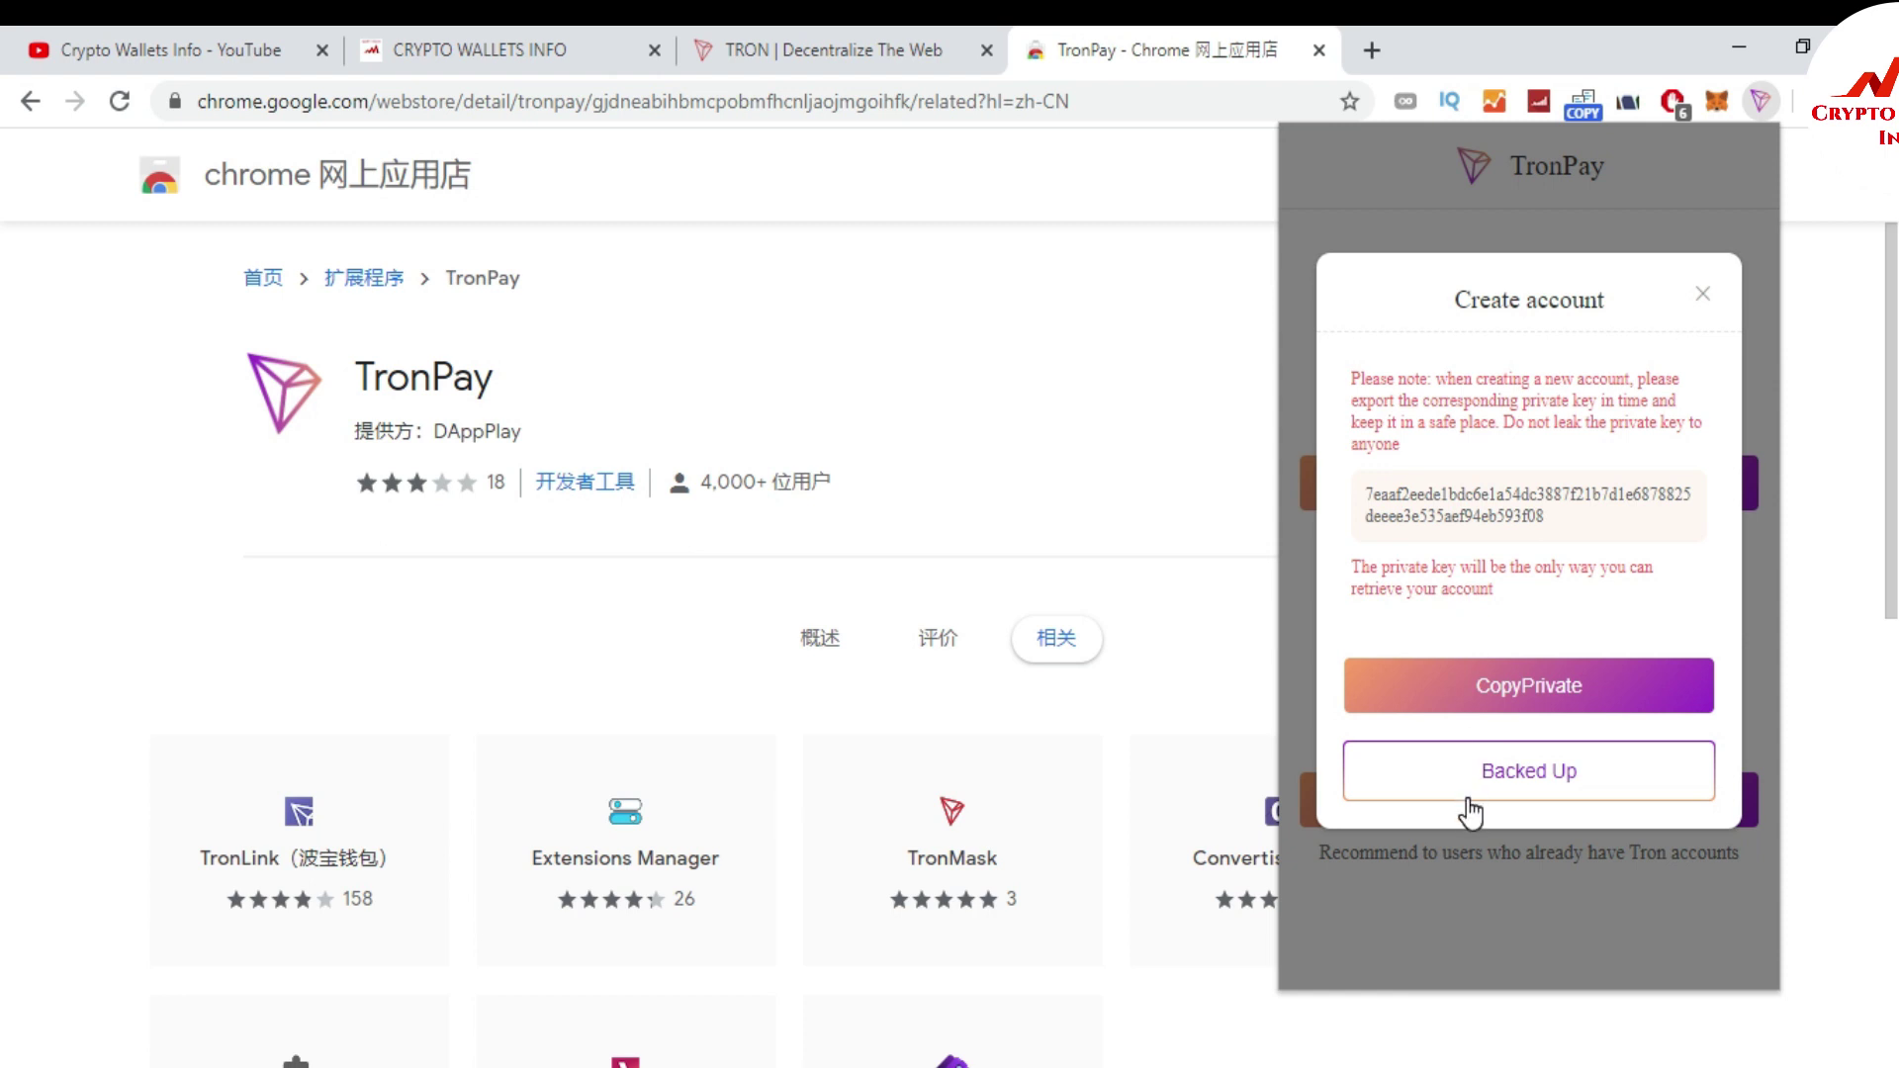
- Confirm the private key is backed up to reach Account1 on MAINNET with 0 TRX
click(1536, 786)
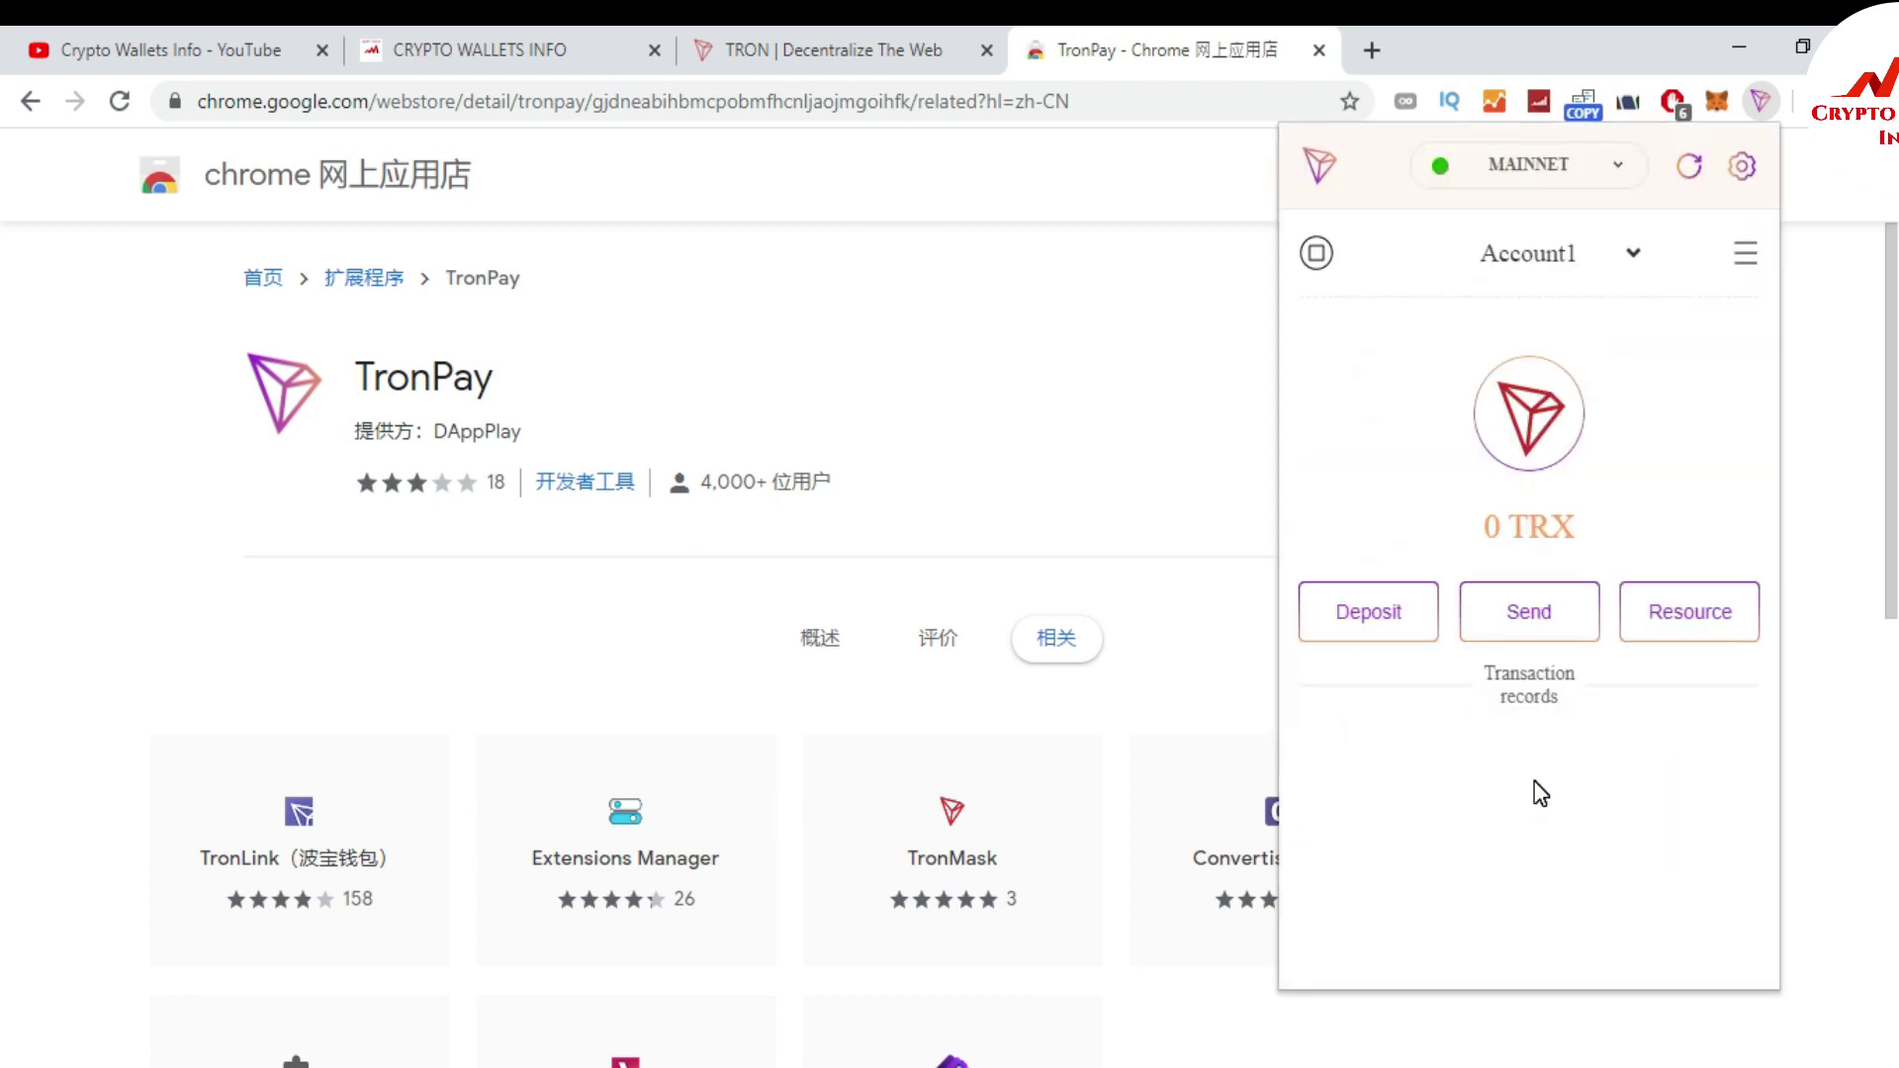